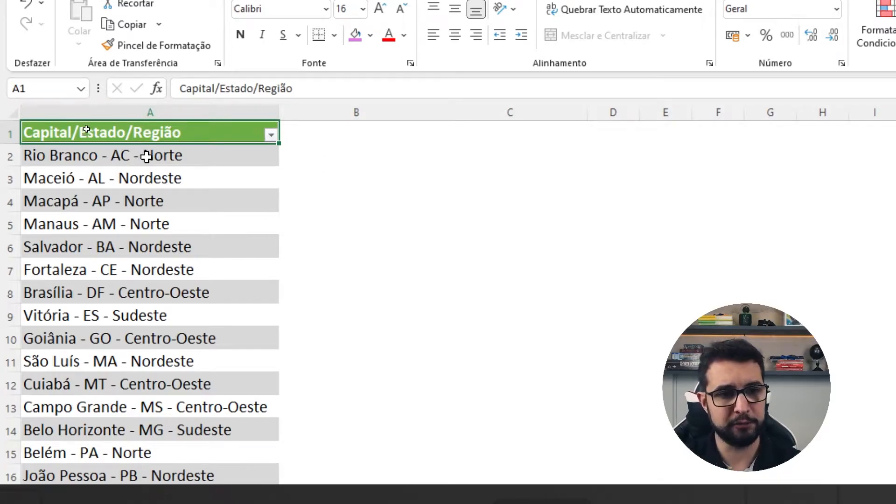
Step: Add a new column headed "Capital" in cell B1, beside the Capital/Estado/Região column
{"action": "left_click", "coordinate": [165, 109]}
{"action": "left_click", "coordinate": [115, 157]}
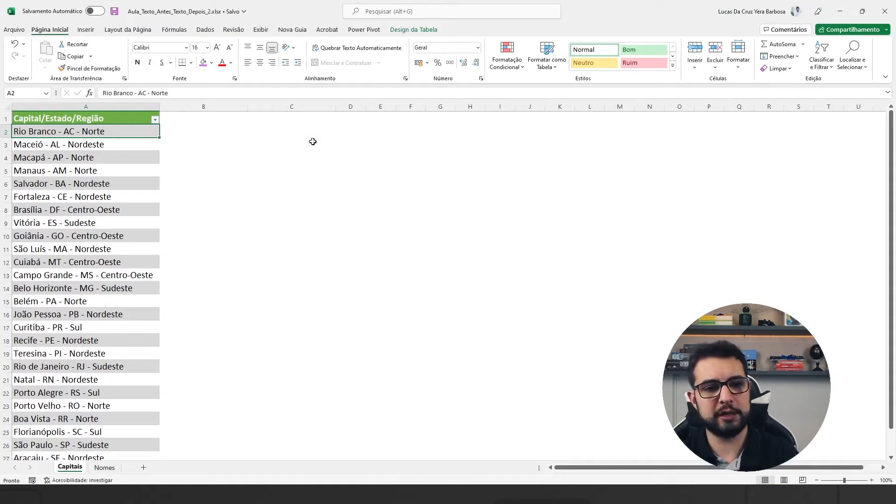
{"action": "left_click", "coordinate": [182, 118]}
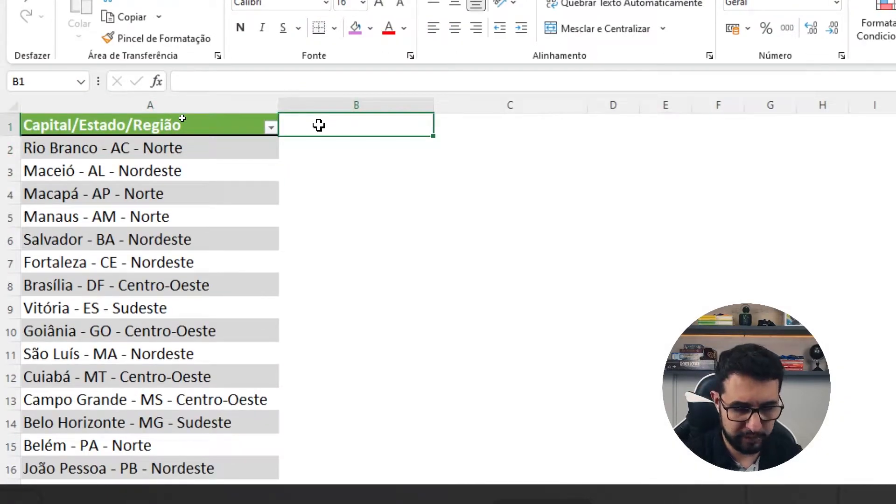
{"action": "type", "text": "Capital"}
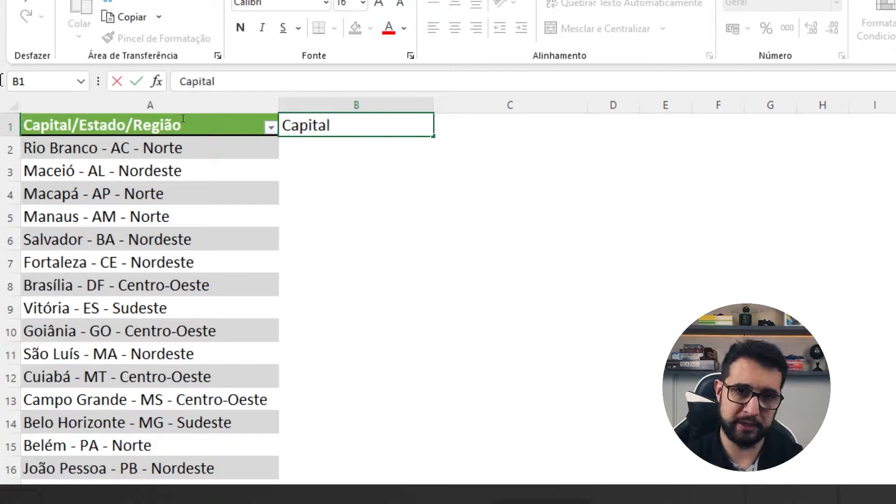
{"action": "key", "text": "Return"}
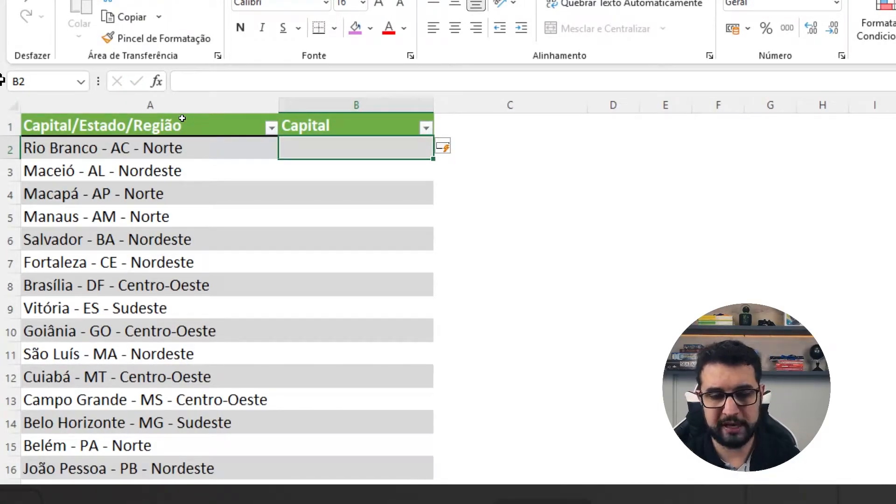
Step: Begin a TEXTOANTES formula in cell B2 with A2 as its text argument, using the plain cell reference instead of the table reference
{"action": "type", "text": "=TEXTOANTES("}
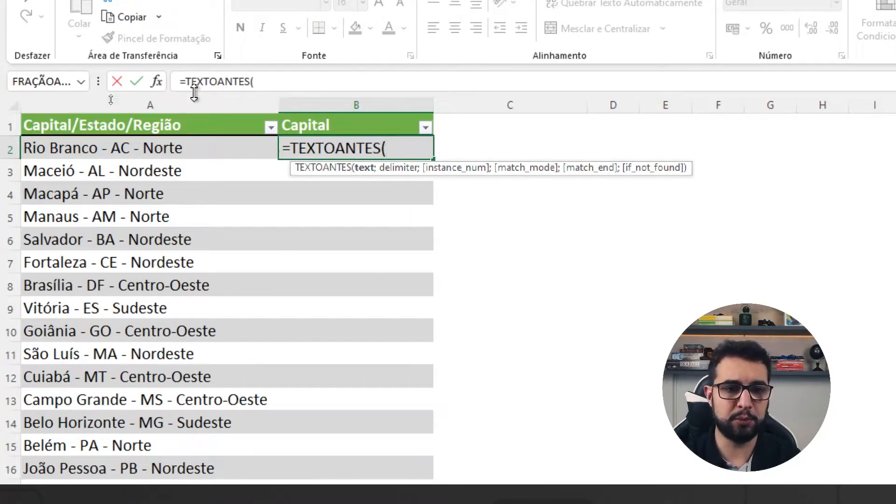
{"action": "left_click", "coordinate": [184, 140]}
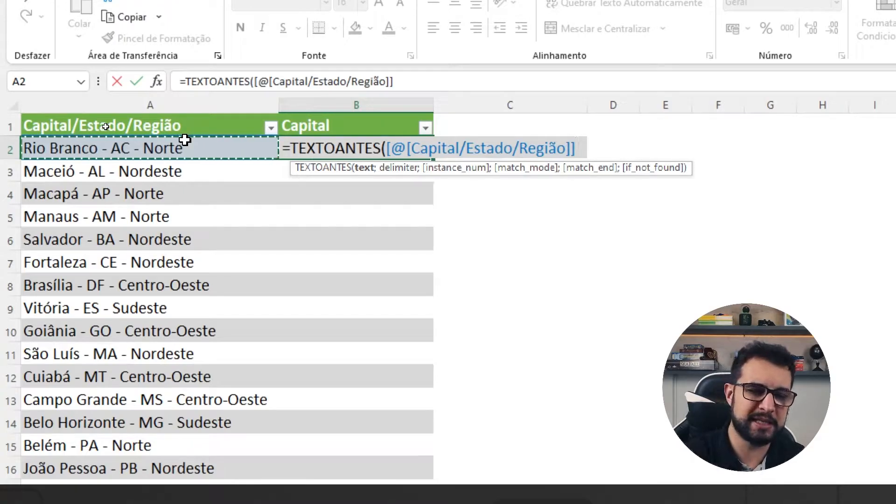
{"action": "left_click", "coordinate": [421, 150]}
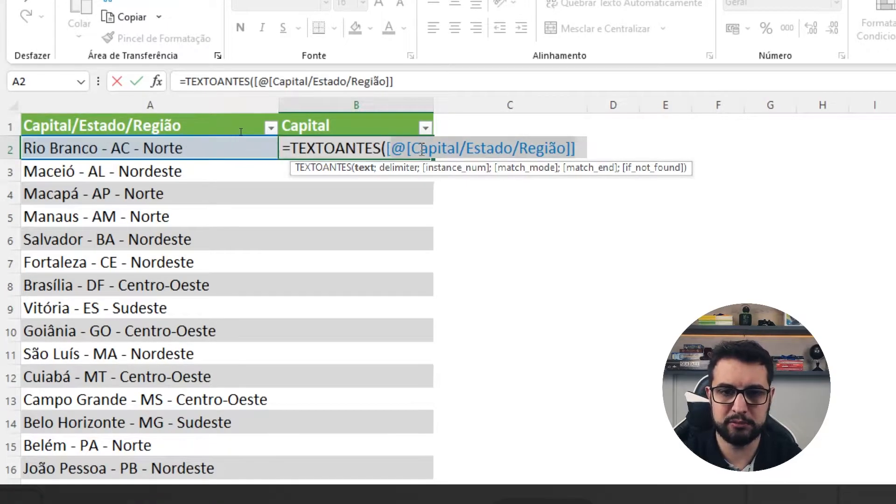
{"action": "key", "text": "BackSpace"}
{"action": "key", "text": "BackSpace"}
{"action": "type", "text": "a"}
{"action": "key", "text": "BackSpace"}
{"action": "type", "text": "ANTES(A"}
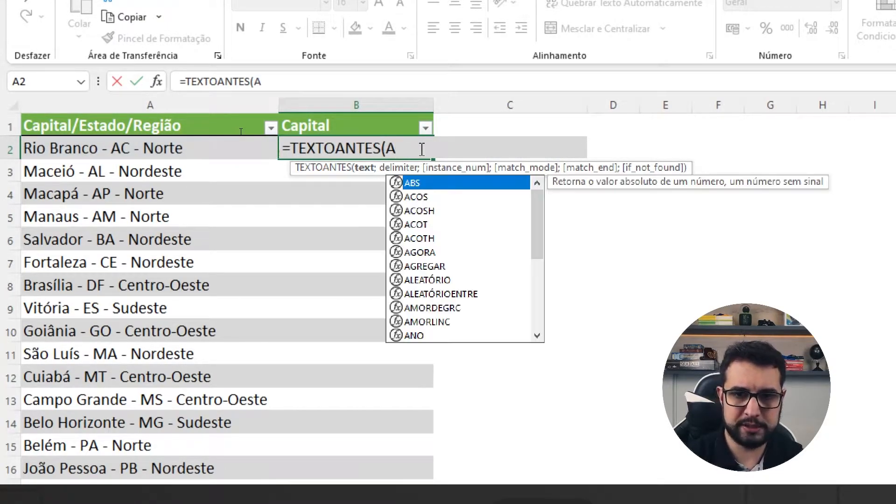
{"action": "type", "text": "2"}
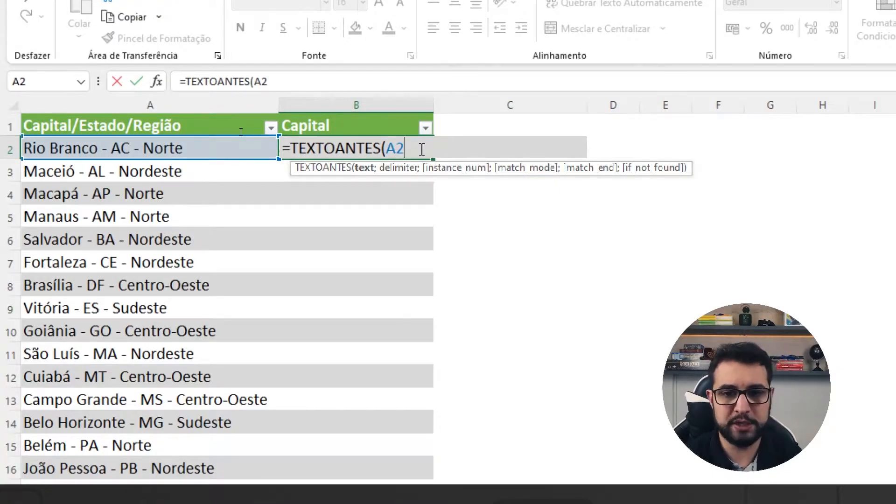
{"action": "type", "text": ";"}
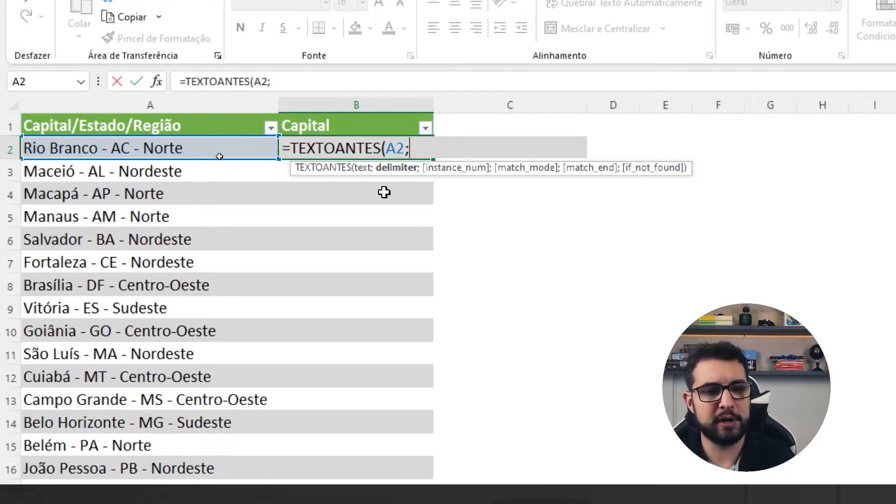
Step: Complete the B2 formula with the delimiter " - " so it reads =TEXTOANTES(A2;" - ")
{"action": "left_click_drag", "start_coordinate": [97, 136], "coordinate": [111, 158]}
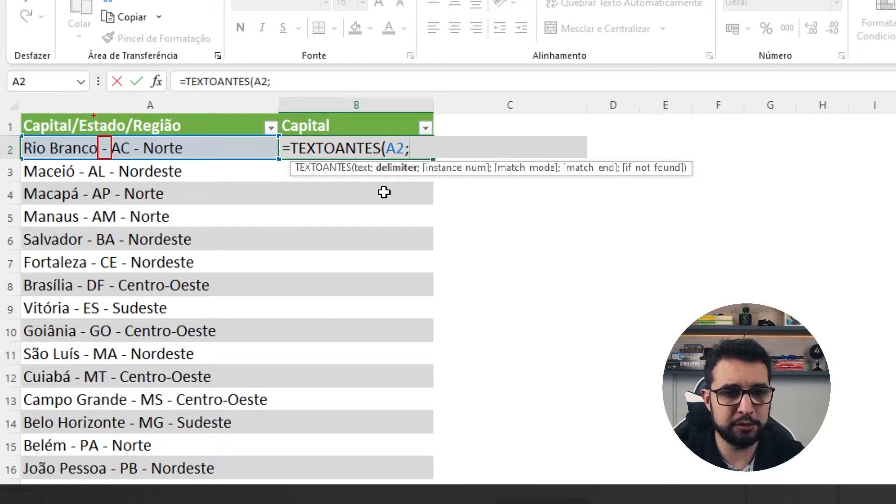
{"action": "left_click_drag", "start_coordinate": [103, 135], "coordinate": [103, 81]}
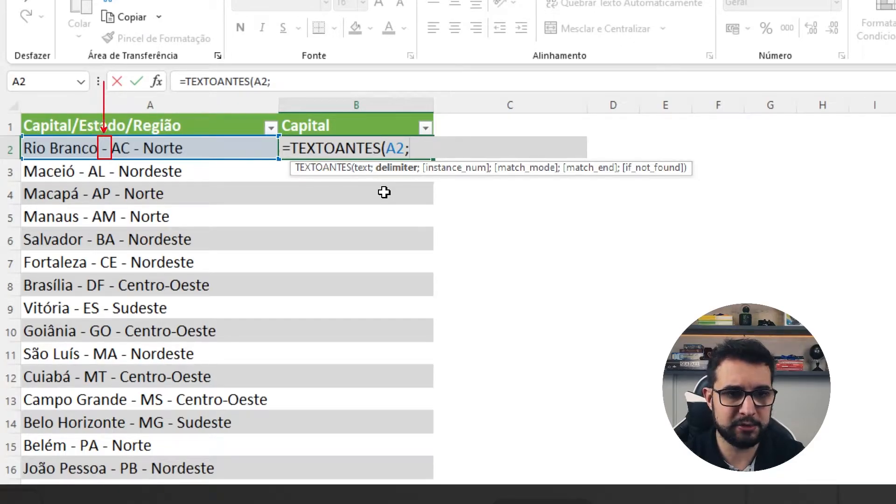
{"action": "mouse_move", "coordinate": [340, 82]}
{"action": "left_mouse_down"}
{"action": "mouse_move", "coordinate": [328, 82]}
{"action": "mouse_move", "coordinate": [362, 67]}
{"action": "mouse_move", "coordinate": [387, 80]}
{"action": "left_mouse_up"}
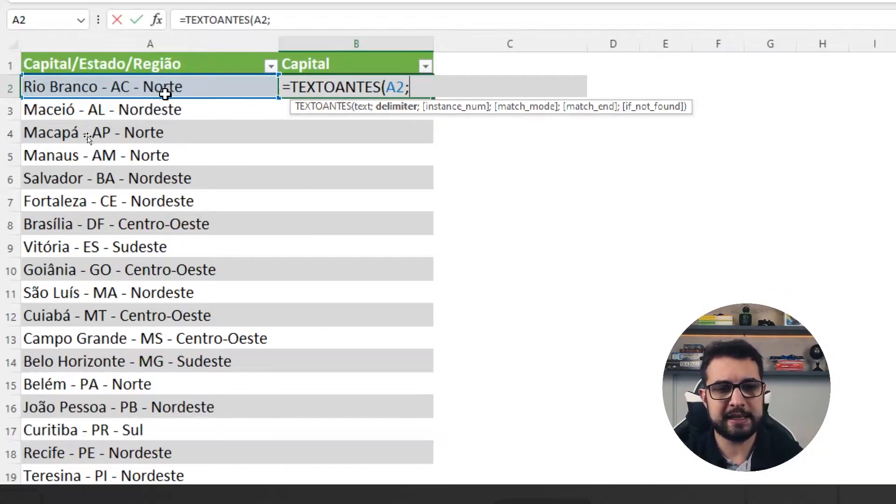
{"action": "type", "text": "\""}
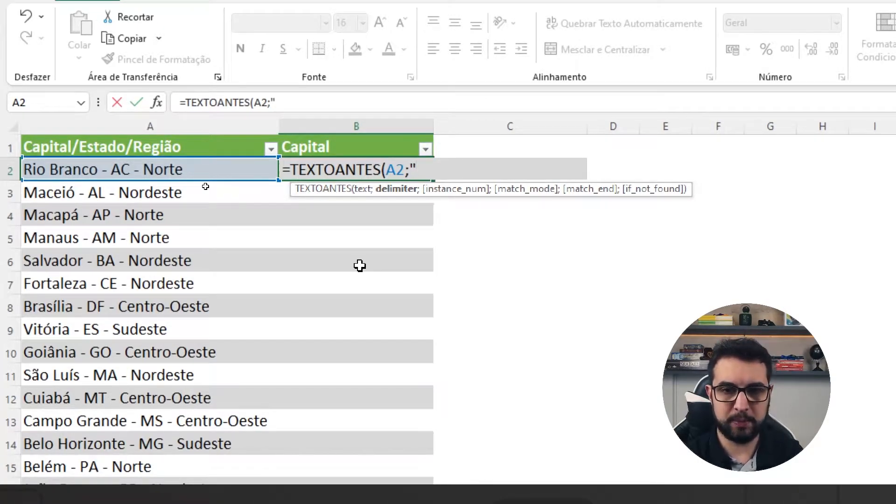
{"action": "type", "text": " - \""}
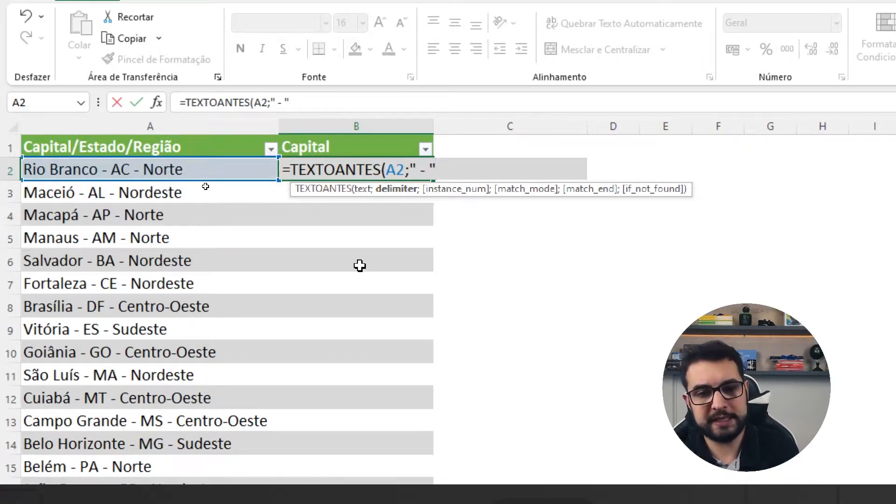
{"action": "type", "text": ")"}
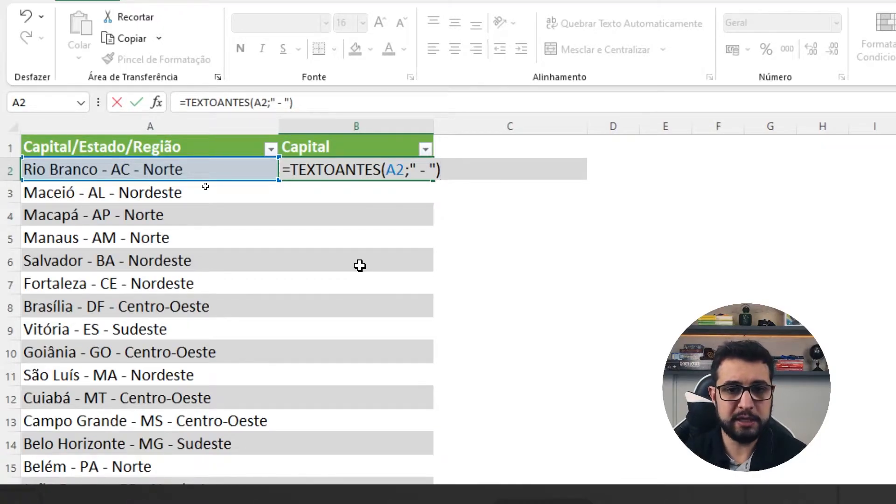
{"action": "left_click", "coordinate": [431, 170]}
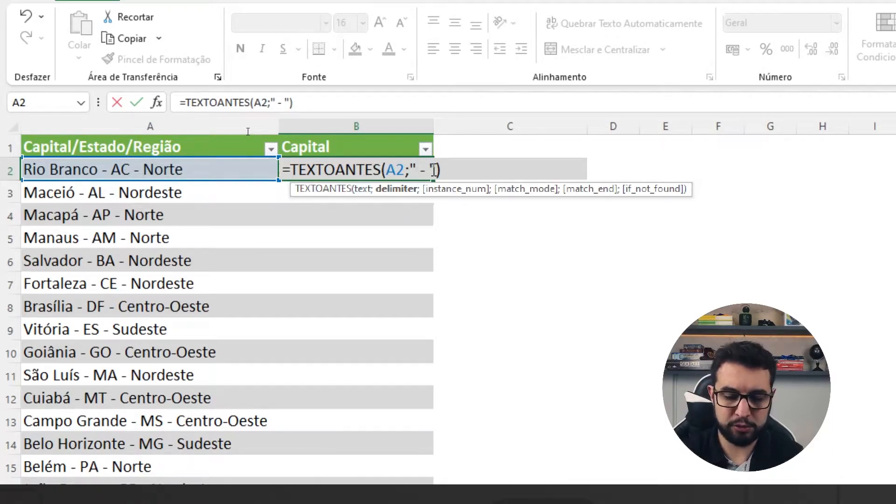
{"action": "key", "text": "Return"}
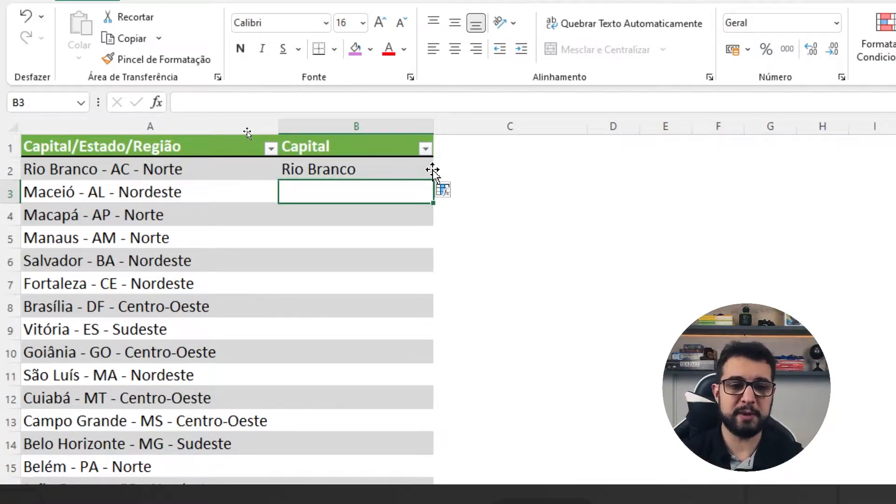
Step: Add a new column headed "Região" in cell C1, beside the Capital column
{"action": "left_click", "coordinate": [461, 147]}
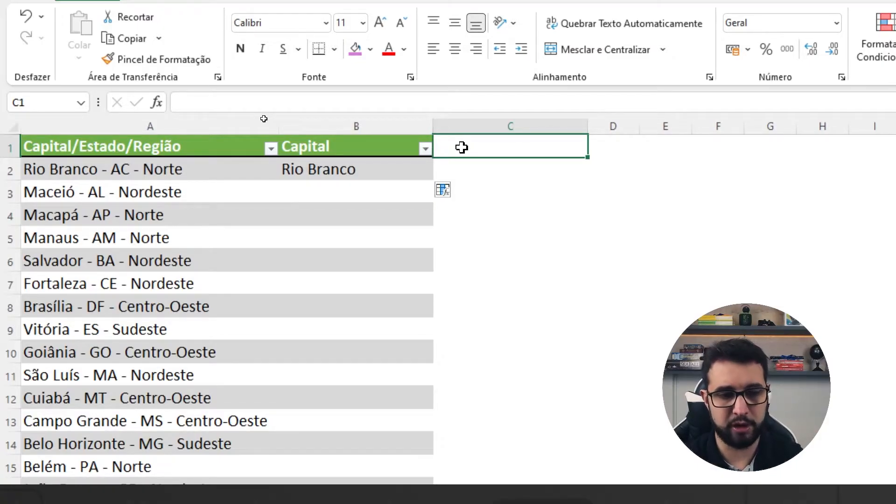
{"action": "type", "text": "Região"}
{"action": "key", "text": "Return"}
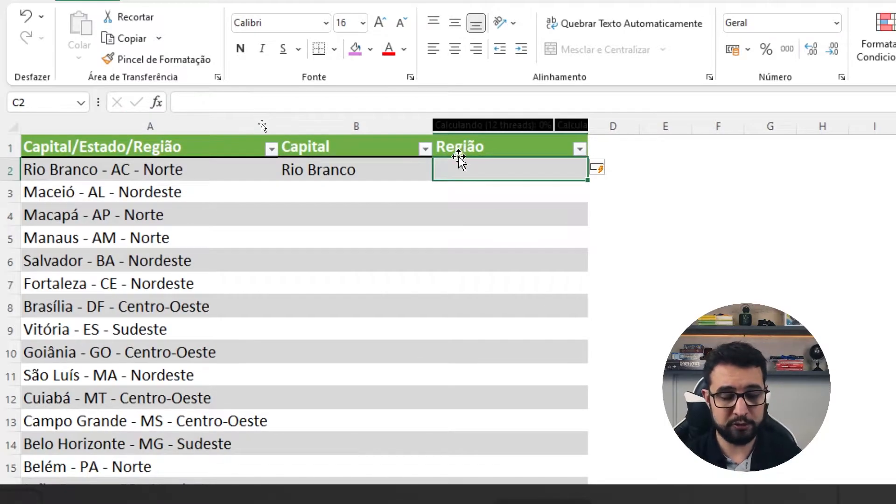
Step: Enter =TEXTODEPOIS(A2;" - ";2) in cell C2 to extract the region after the second delimiter
{"action": "type", "text": "=TEXTODE"}
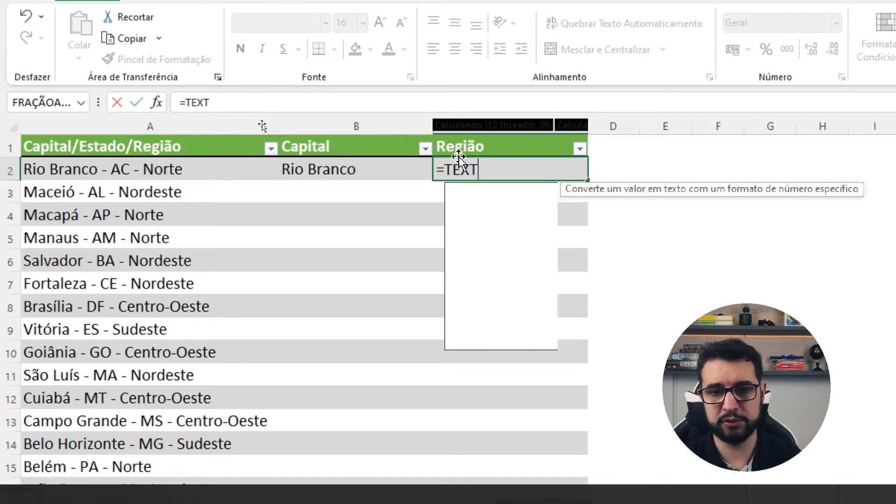
{"action": "type", "text": "POIS"}
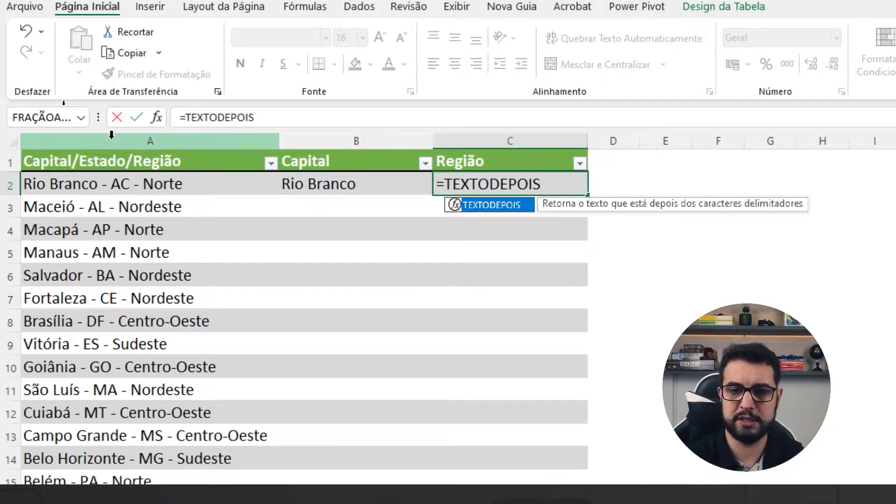
{"action": "type", "text": "(A2"}
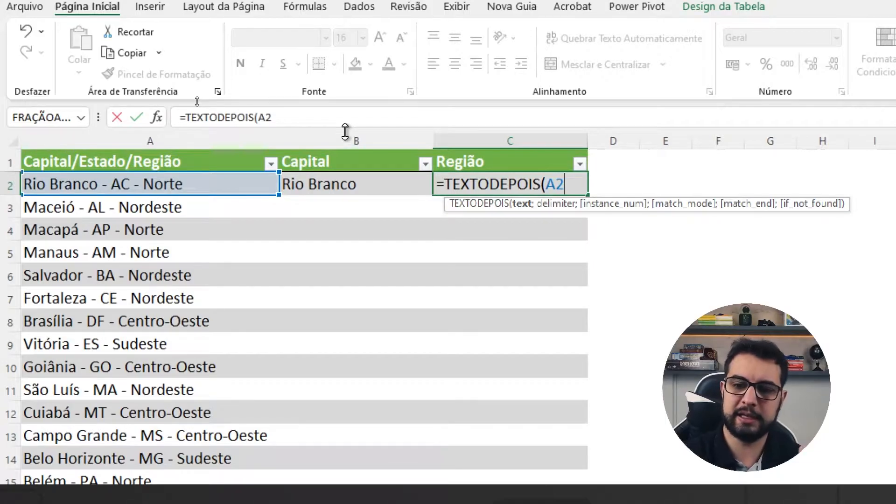
{"action": "type", "text": ";"}
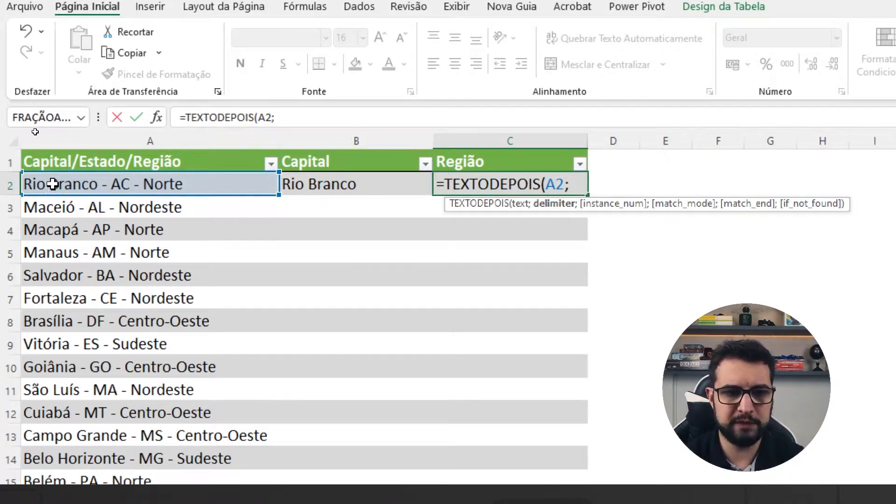
{"action": "type", "text": "\" - \""}
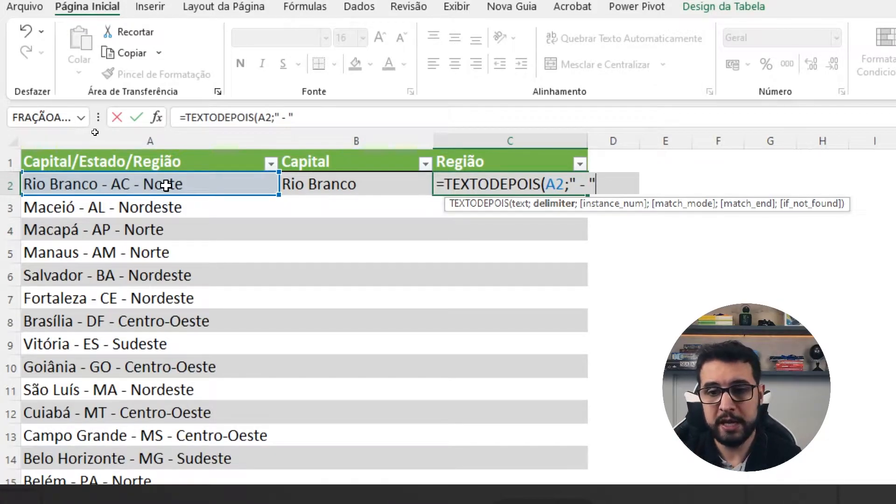
{"action": "type", "text": ";"}
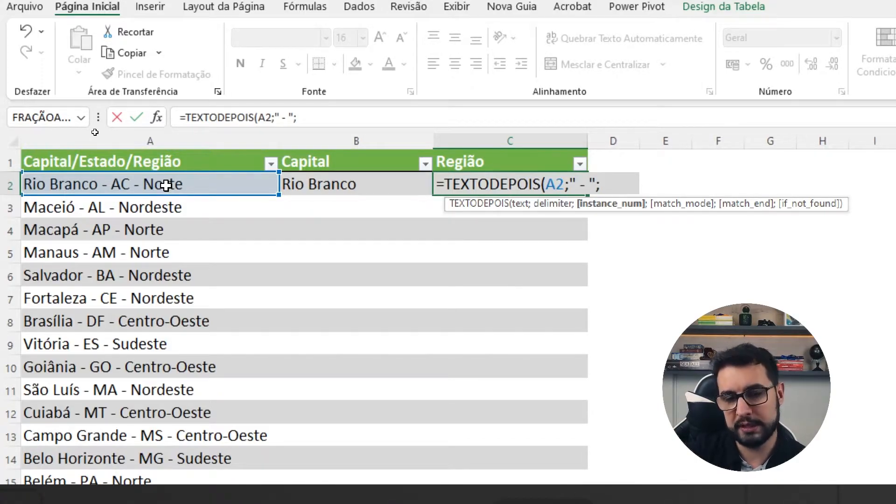
{"action": "type", "text": "2"}
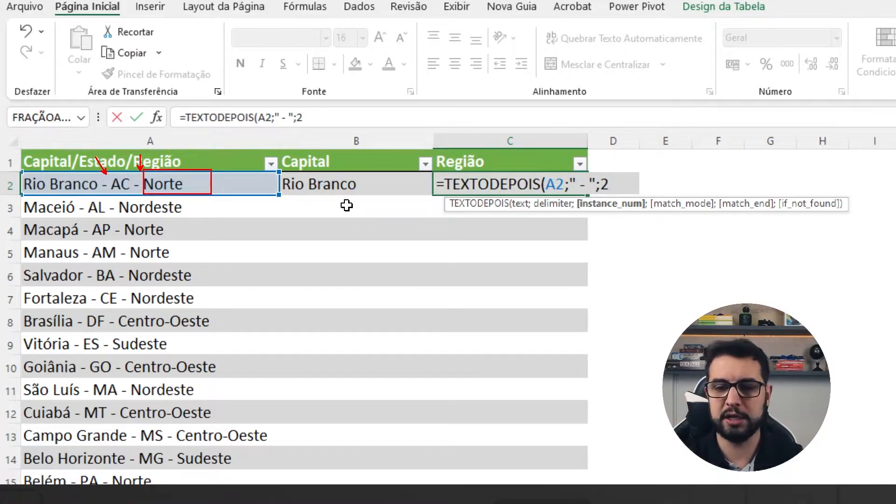
{"action": "type", "text": ")"}
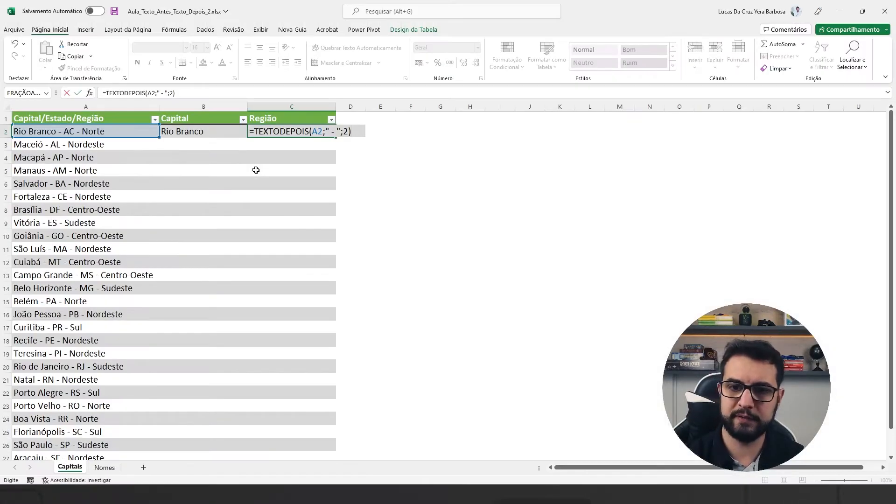
{"action": "key", "text": "Return"}
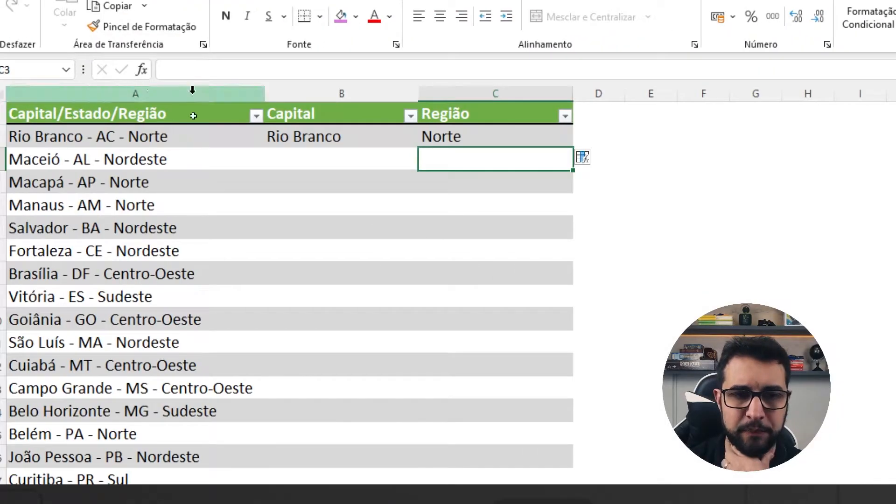
Step: Examine the TEXTOANTES formula in B2 and the TEXTODEPOIS formula in C2 without changing them
{"action": "left_click", "coordinate": [444, 134]}
{"action": "left_click", "coordinate": [344, 136]}
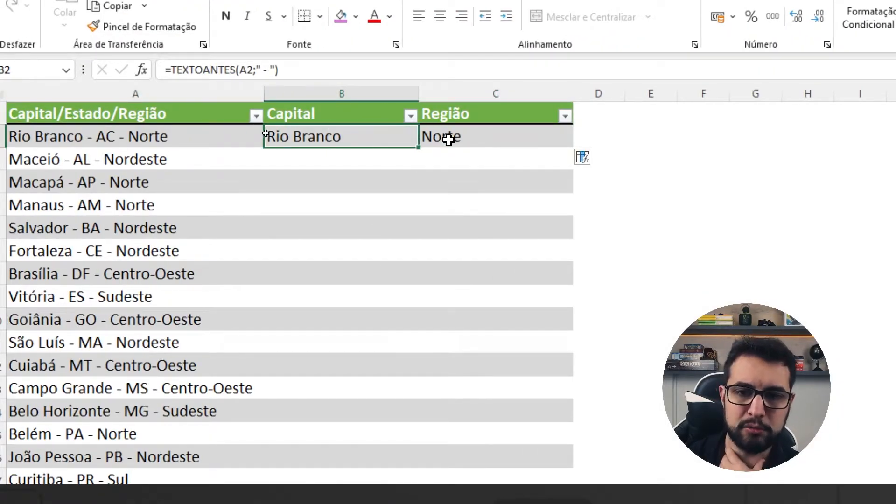
{"action": "left_click", "coordinate": [448, 137]}
{"action": "left_click", "coordinate": [369, 135]}
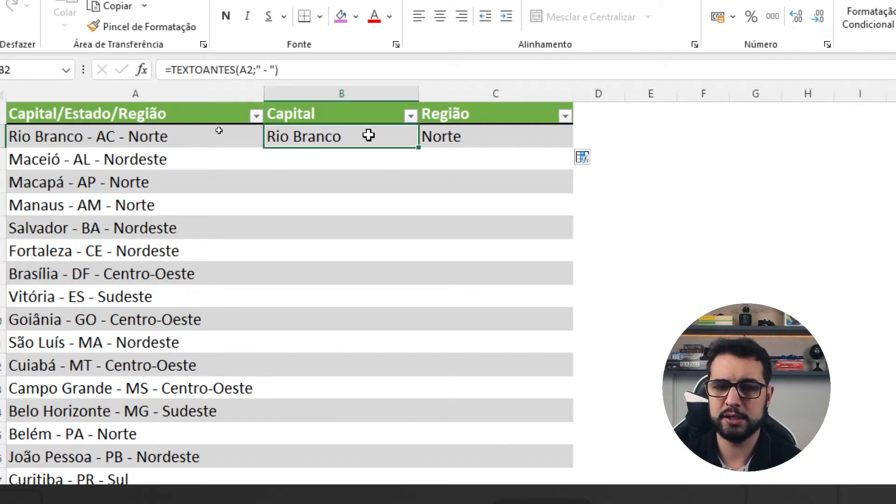
{"action": "left_click", "coordinate": [210, 69]}
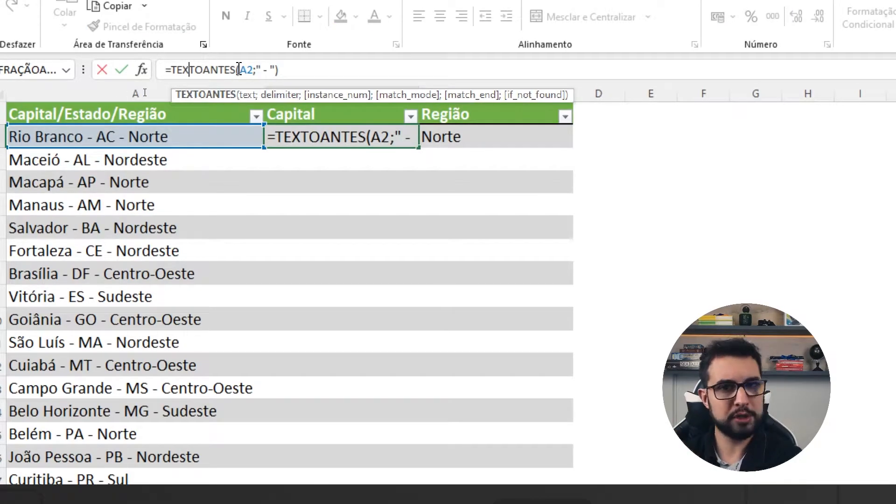
{"action": "key", "text": "Escape"}
{"action": "key", "text": "ctrl+Return"}
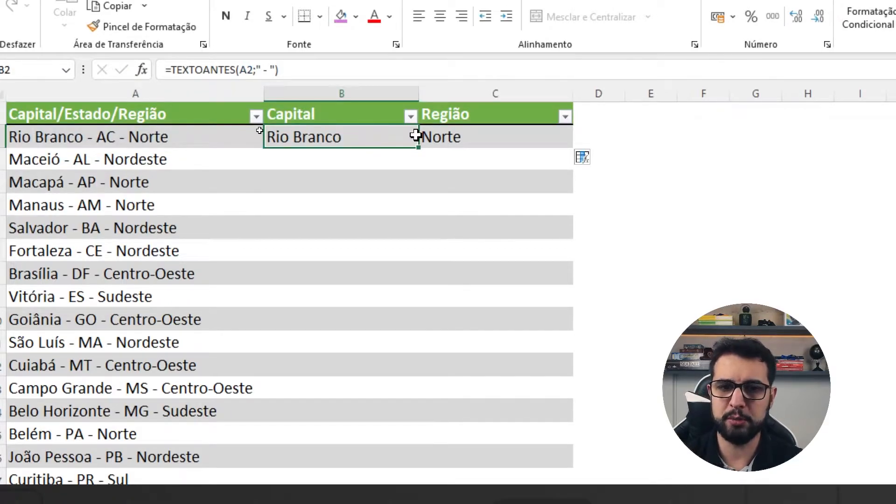
Step: Fill the formulas in B2:C2 down through all remaining rows of the table
{"action": "left_click_drag", "start_coordinate": [413, 135], "coordinate": [546, 140]}
{"action": "double_click", "coordinate": [573, 149]}
{"action": "left_click_drag", "start_coordinate": [352, 138], "coordinate": [478, 136]}
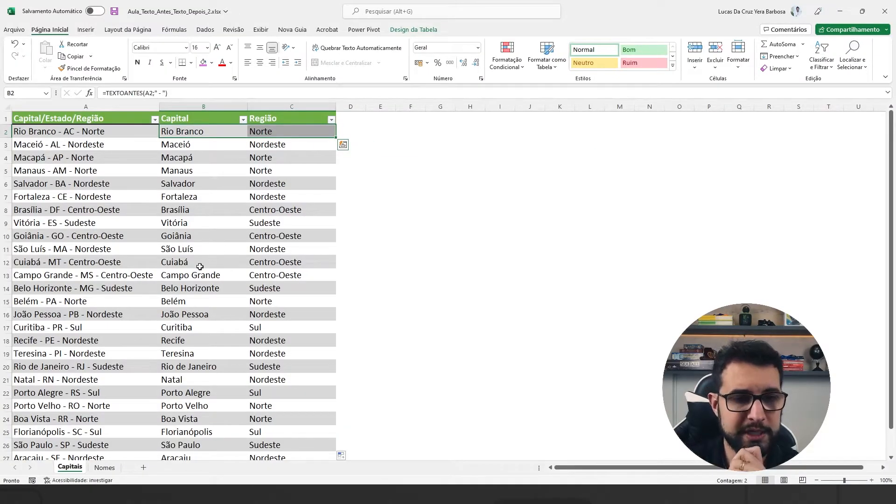
{"action": "left_click", "coordinate": [200, 135]}
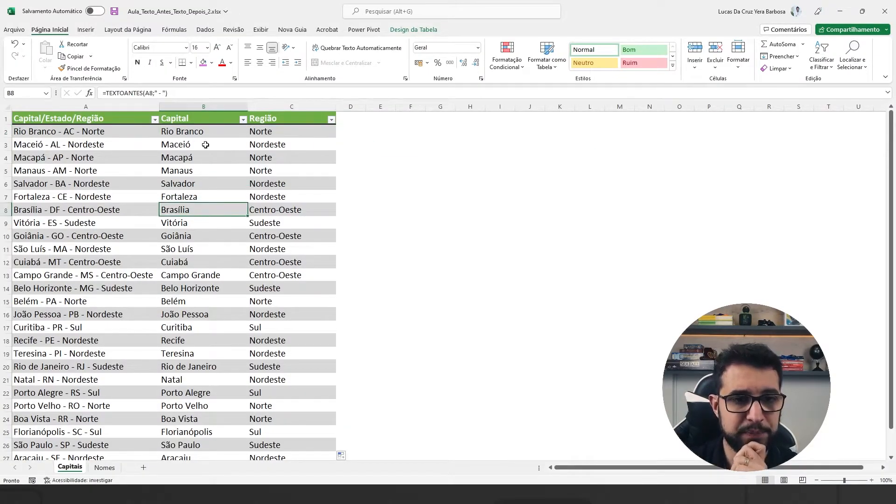
Step: Extend the formula in C2 to =TEXTODEPOIS(A2;" - ";2;;;"Não Encontrado"), leaving match_mode and match_end empty
{"action": "left_click", "coordinate": [252, 132]}
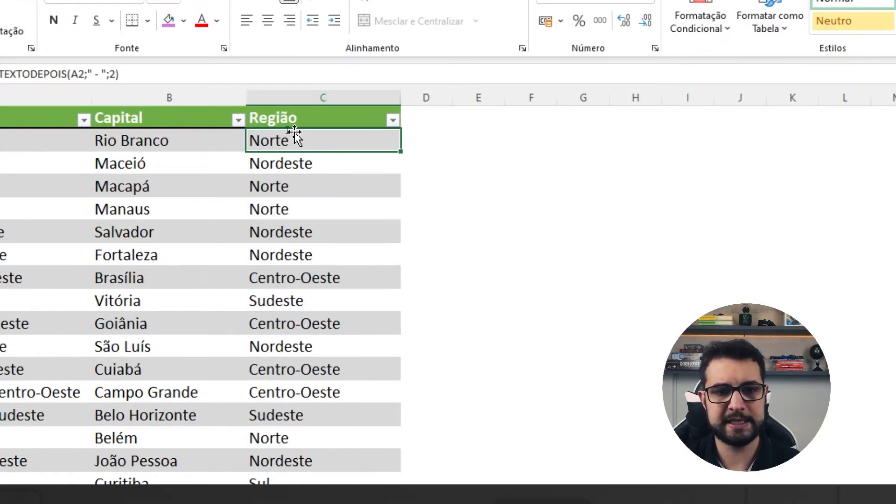
{"action": "double_click", "coordinate": [275, 130]}
{"action": "left_click", "coordinate": [351, 133]}
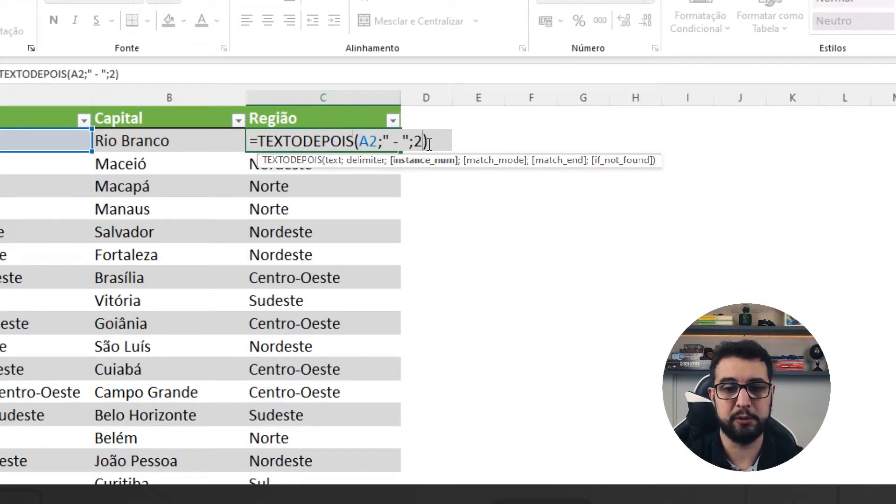
{"action": "type", "text": ";"}
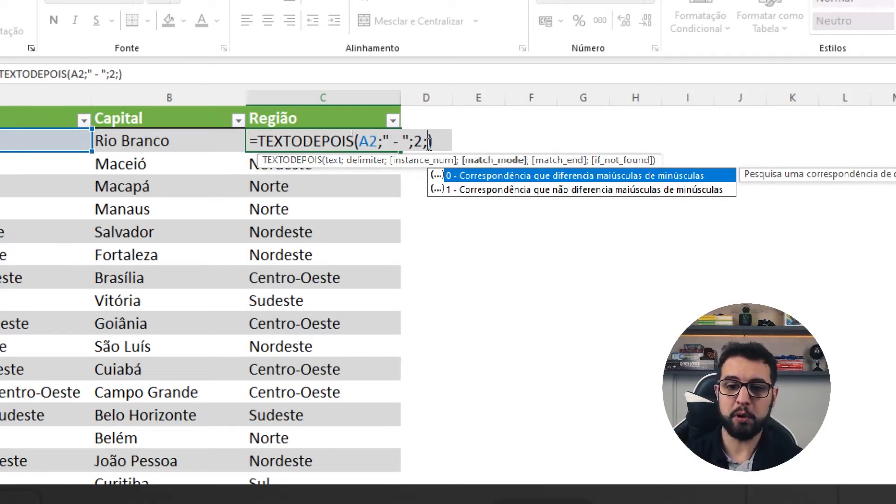
{"action": "type", "text": ";"}
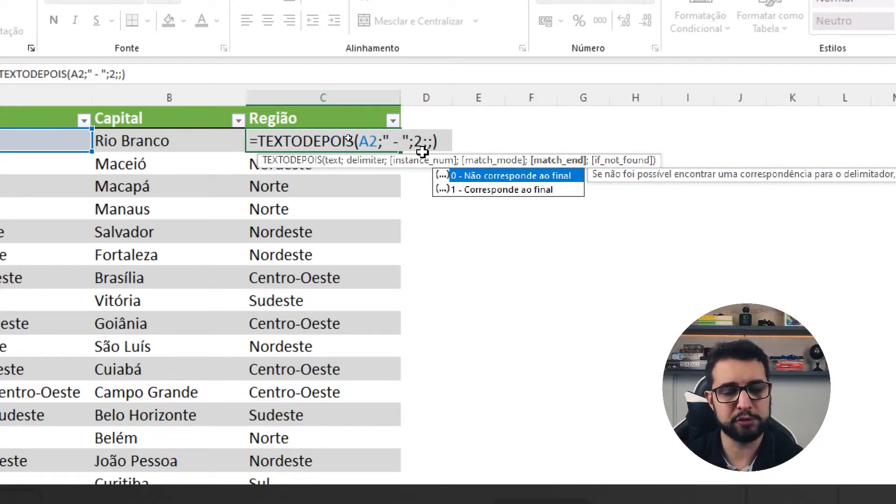
{"action": "left_click", "coordinate": [486, 192]}
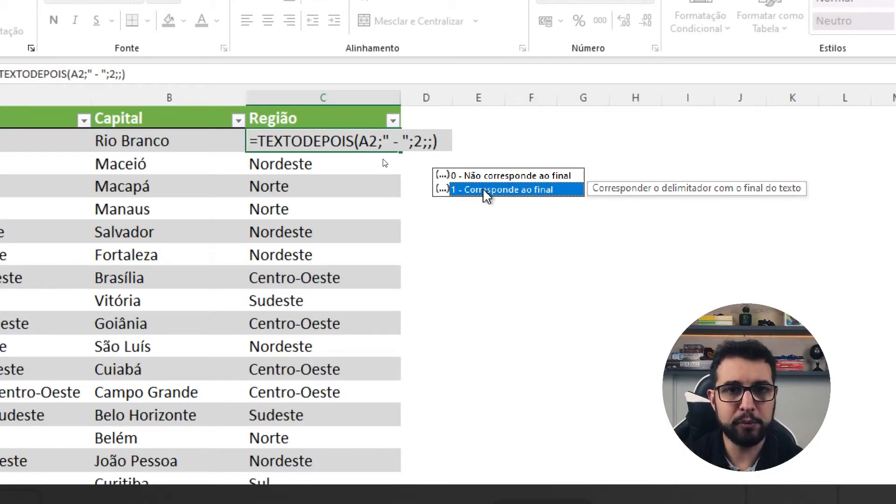
{"action": "key", "text": "Escape"}
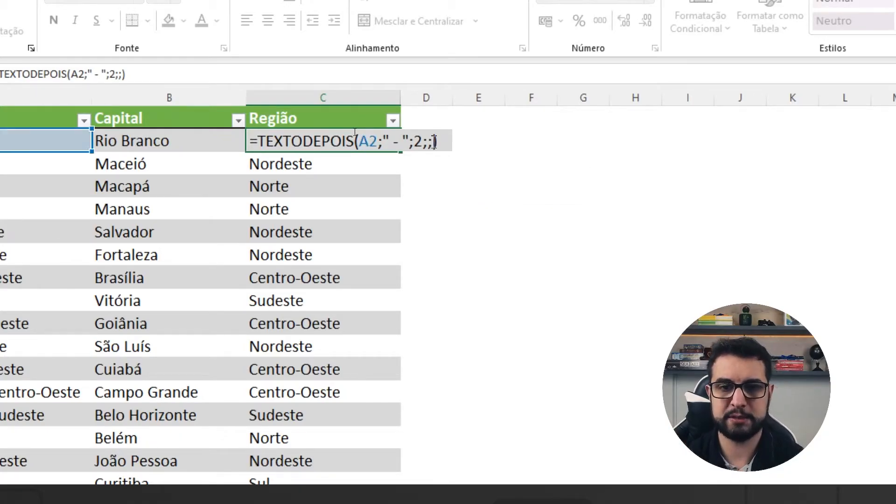
{"action": "type", "text": ";"}
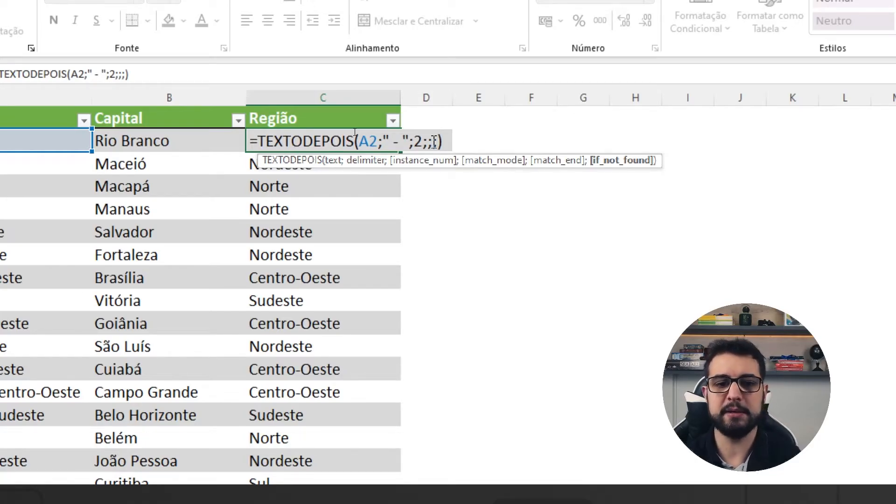
{"action": "type", "text": "\"N"}
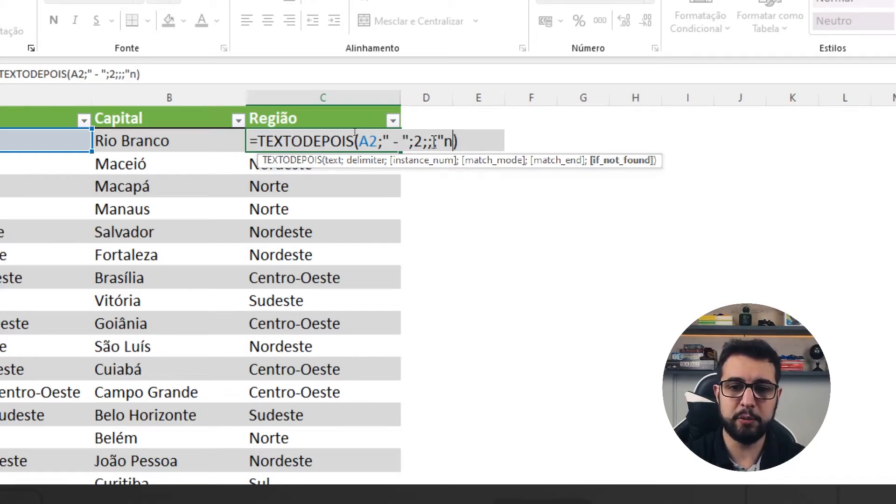
{"action": "type", "text": "ão Encontrado\""}
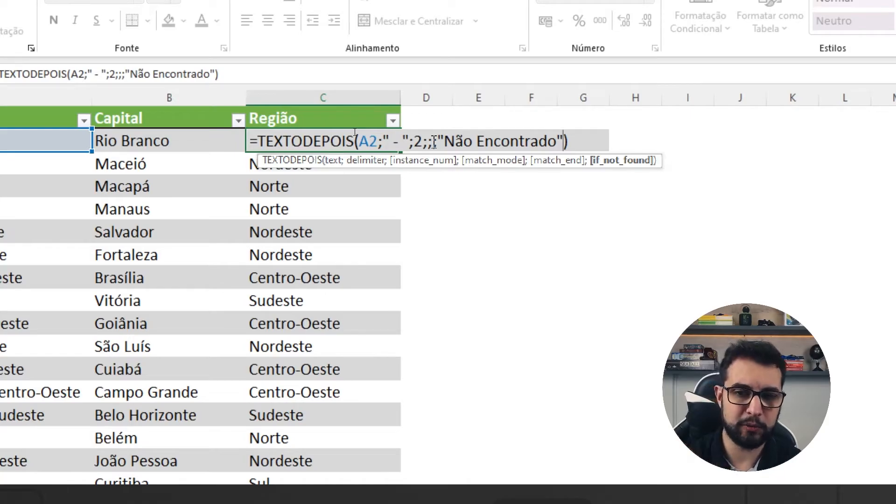
{"action": "key", "text": "Return"}
Step: Fill the updated formula in C2 down through the rest of the Região column
{"action": "left_click", "coordinate": [392, 140]}
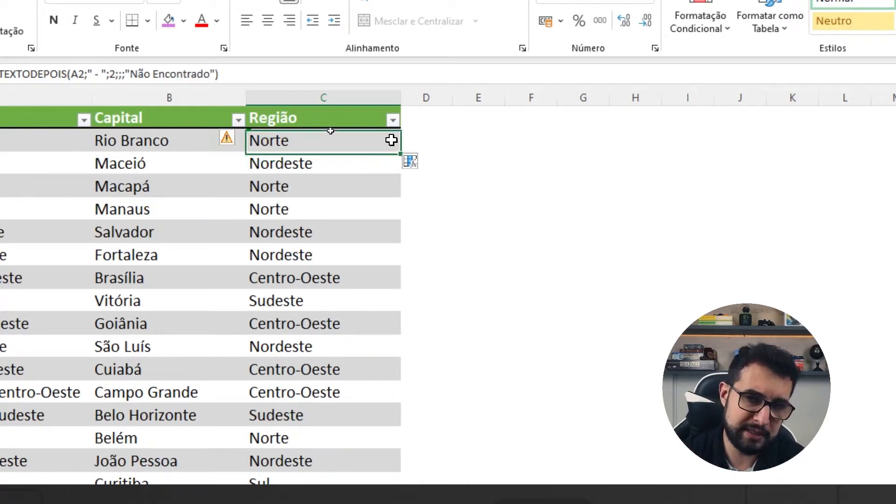
{"action": "double_click", "coordinate": [403, 149]}
{"action": "left_click", "coordinate": [294, 140]}
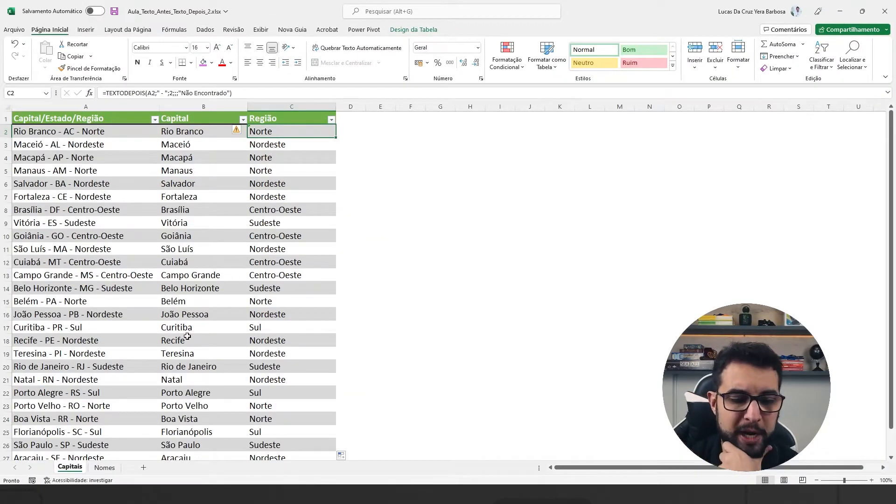
Step: Open the Nomes sheet and examine the Nome column, comparing two-word and three-word names such as those in rows 10 and 11
{"action": "left_click", "coordinate": [105, 467]}
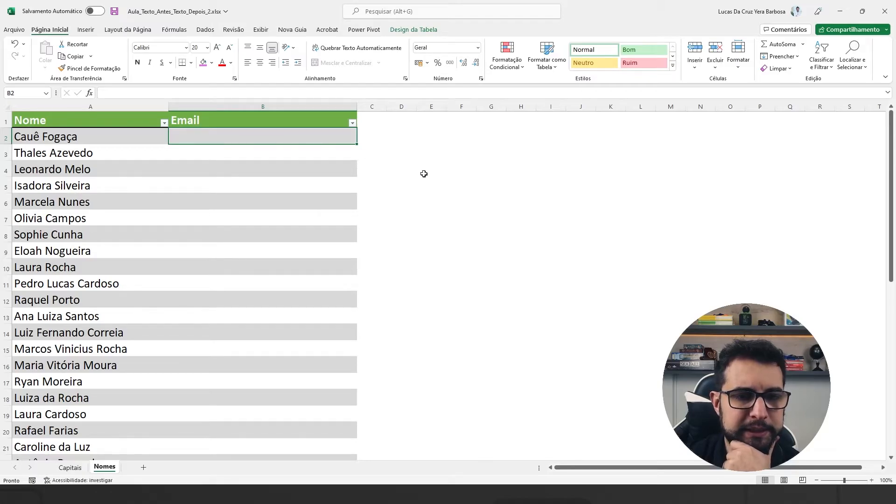
{"action": "scroll", "coordinate": [261, 199], "scroll_direction": "down", "scroll_amount": 3}
{"action": "scroll", "coordinate": [262, 206], "scroll_direction": "up", "scroll_amount": 3}
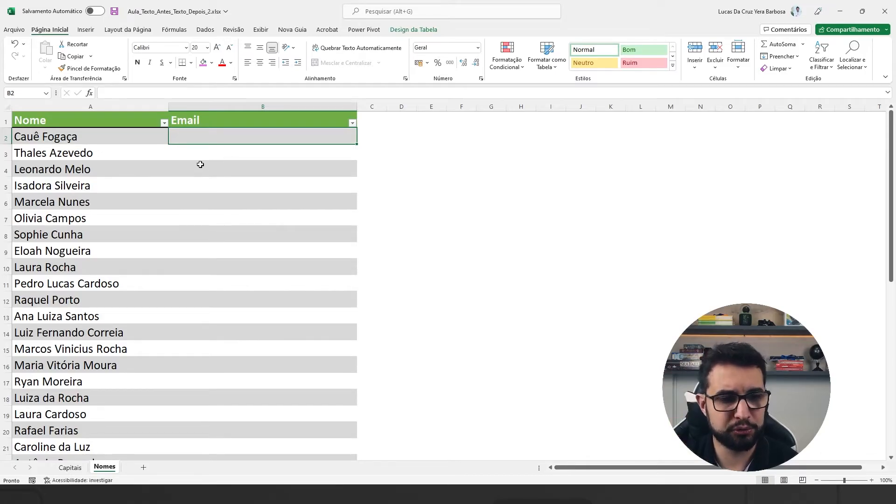
{"action": "left_click_drag", "start_coordinate": [133, 137], "coordinate": [131, 239]}
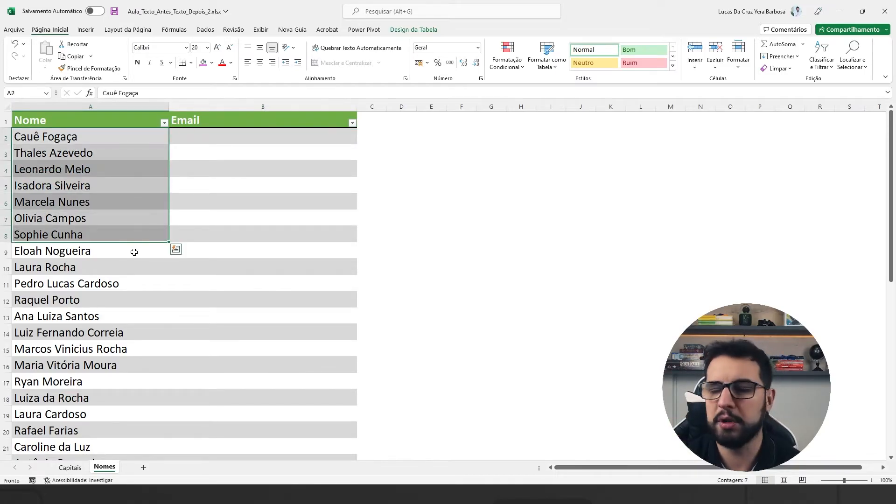
{"action": "scroll", "coordinate": [136, 256], "scroll_direction": "down", "scroll_amount": 4}
{"action": "scroll", "coordinate": [135, 255], "scroll_direction": "up", "scroll_amount": 4}
{"action": "left_click", "coordinate": [203, 147]}
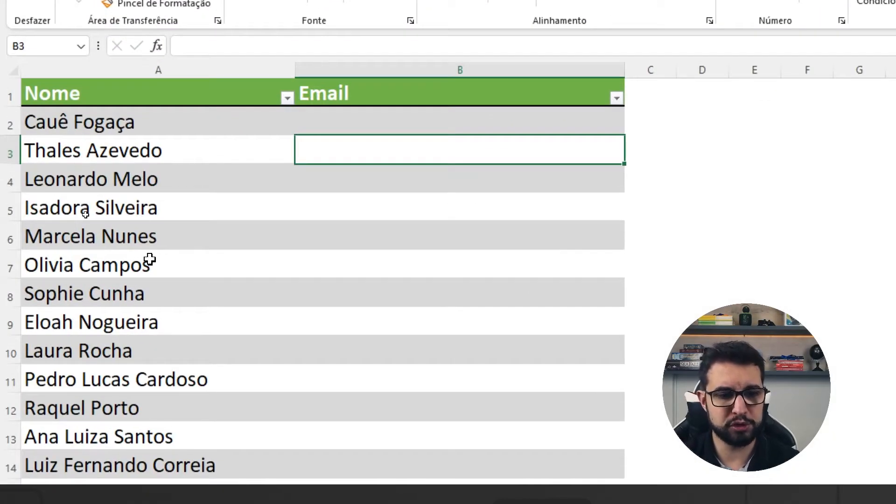
{"action": "left_click", "coordinate": [175, 352]}
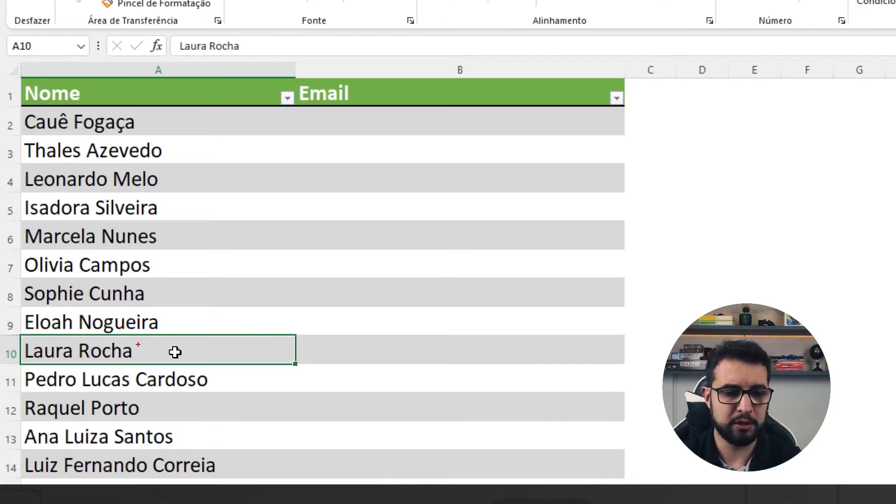
{"action": "left_click_drag", "start_coordinate": [215, 378], "coordinate": [307, 363]}
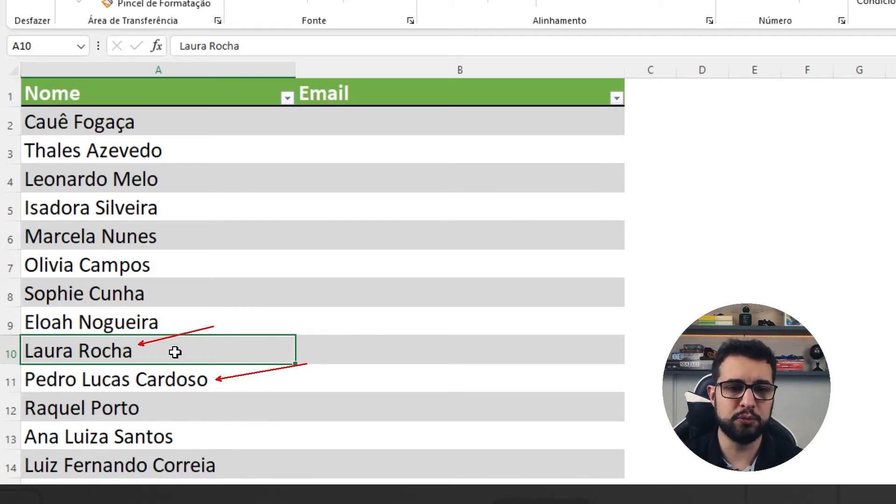
{"action": "key", "text": "Escape"}
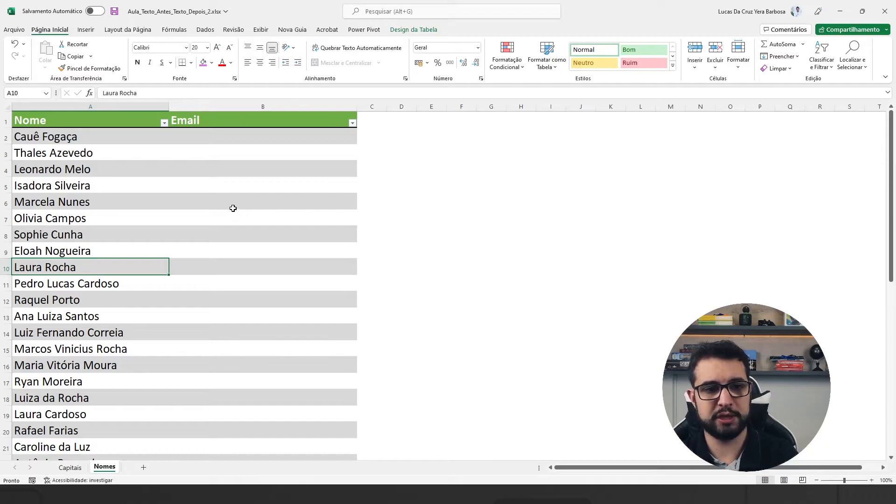
{"action": "key", "text": "ctrl+1"}
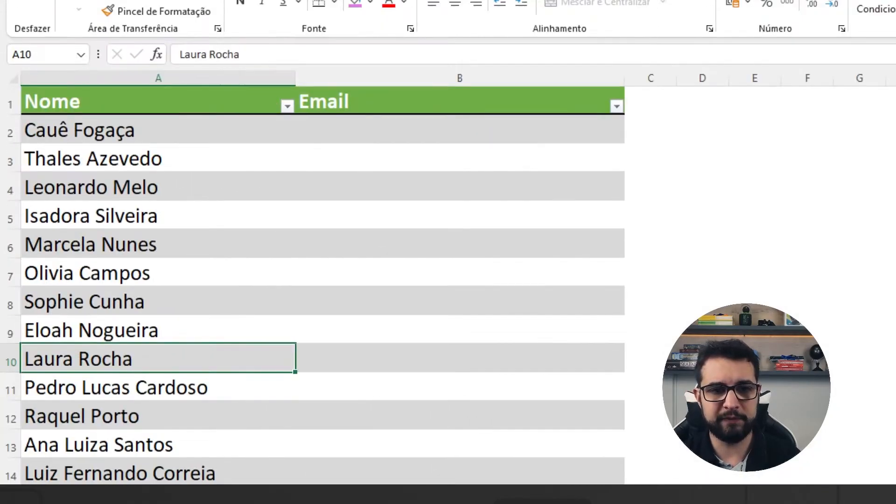
Step: Enter =TEXTOANTES(A2;" ") in cell B2 of the Email column to extract the first name
{"action": "left_click", "coordinate": [369, 128]}
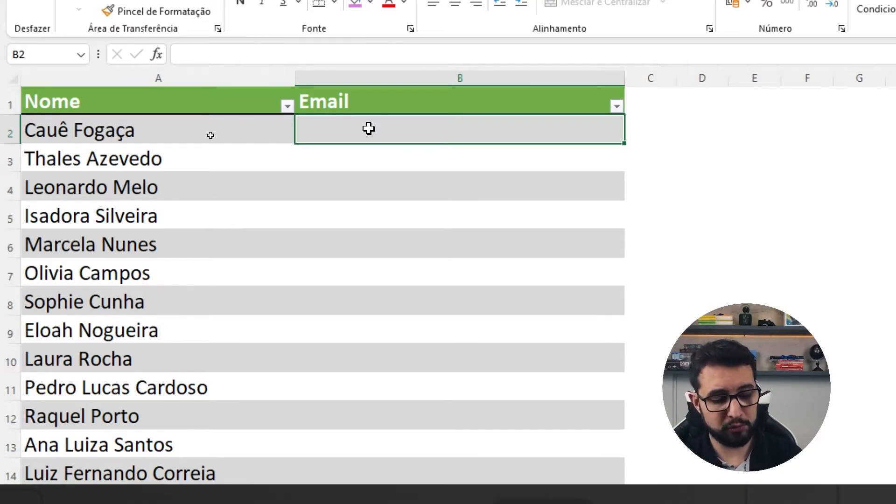
{"action": "type", "text": "=TE"}
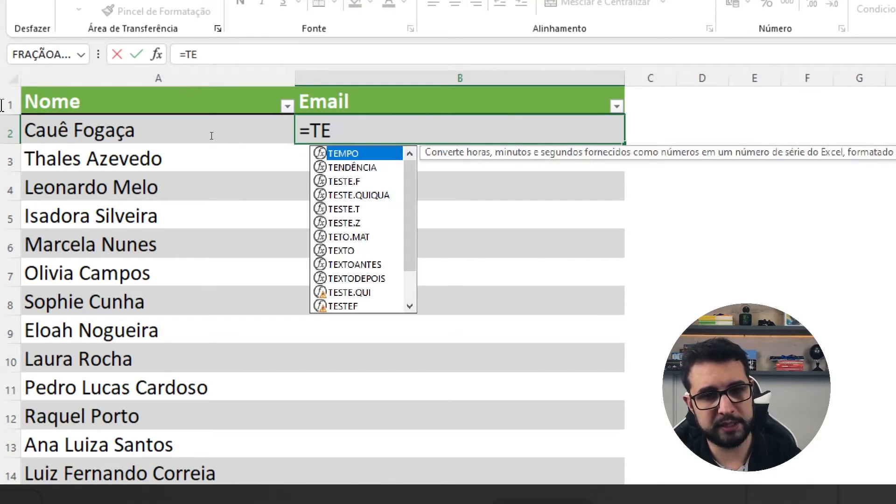
{"action": "type", "text": "XTOANTES("}
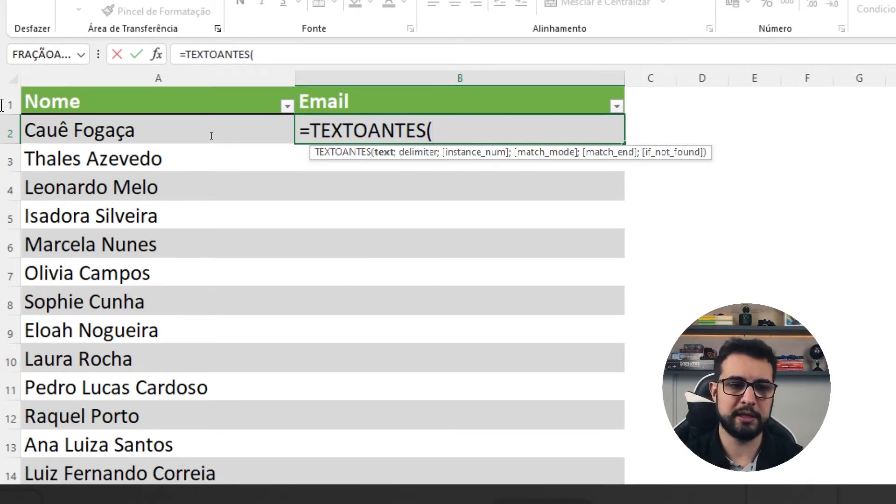
{"action": "left_click", "coordinate": [211, 136]}
{"action": "type", "text": ";"}
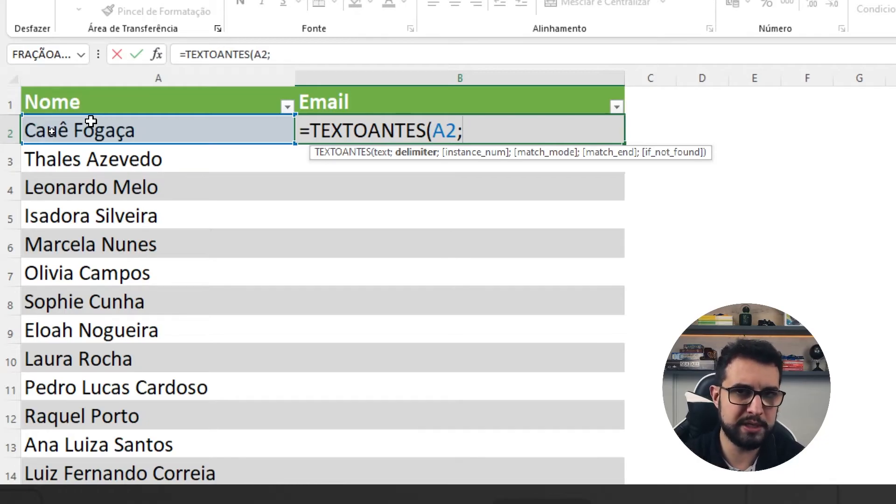
{"action": "type", "text": "\" \""}
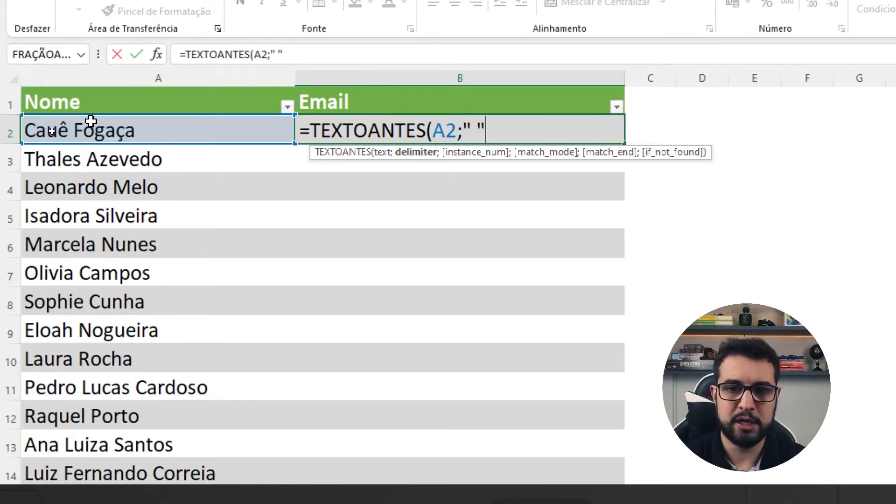
{"action": "type", "text": ")"}
{"action": "key", "text": "Return"}
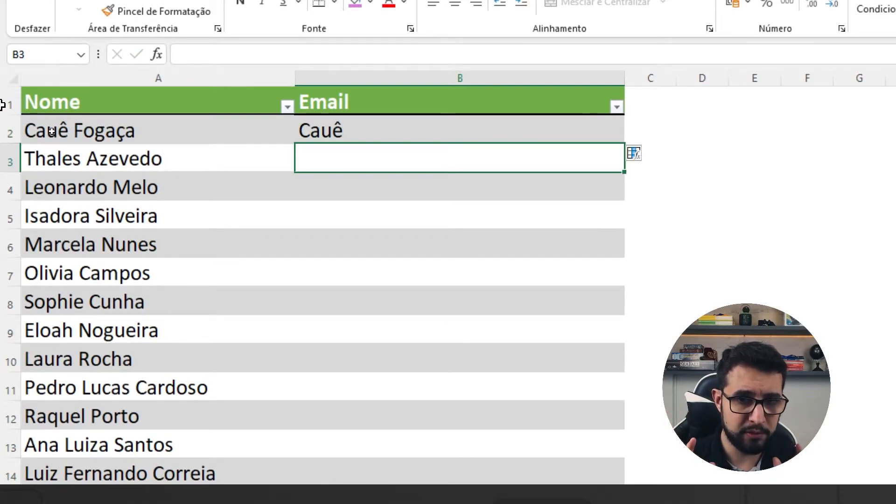
Step: Append & "." to the TEXTOANTES formula in B2 to add a dot after the first name
{"action": "key", "text": "Up"}
{"action": "key", "text": "F2"}
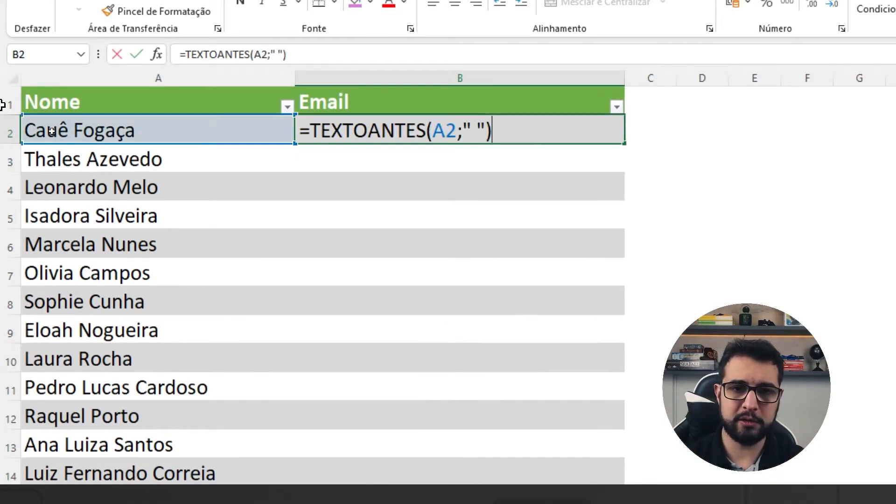
{"action": "type", "text": "& \".\""}
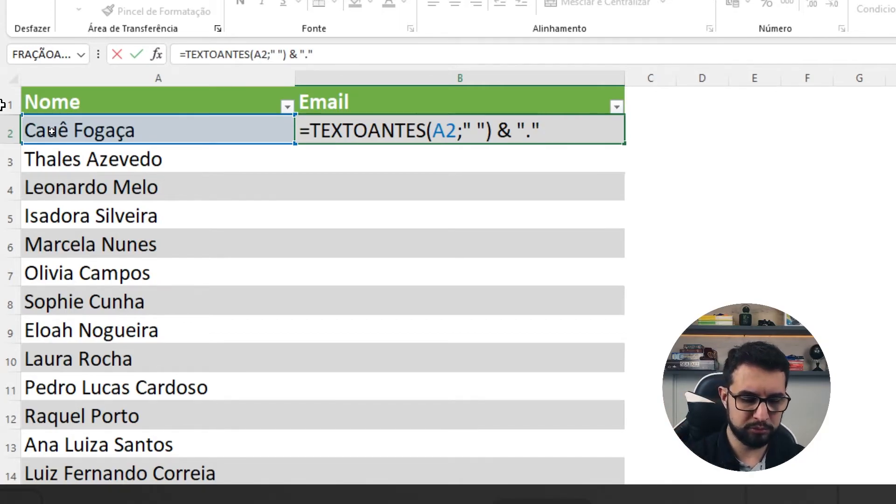
Step: Append & TEXTODEPOIS(A2;" ";-1 to the formula in B2 to take the last name after the final space
{"action": "type", "text": "& \""}
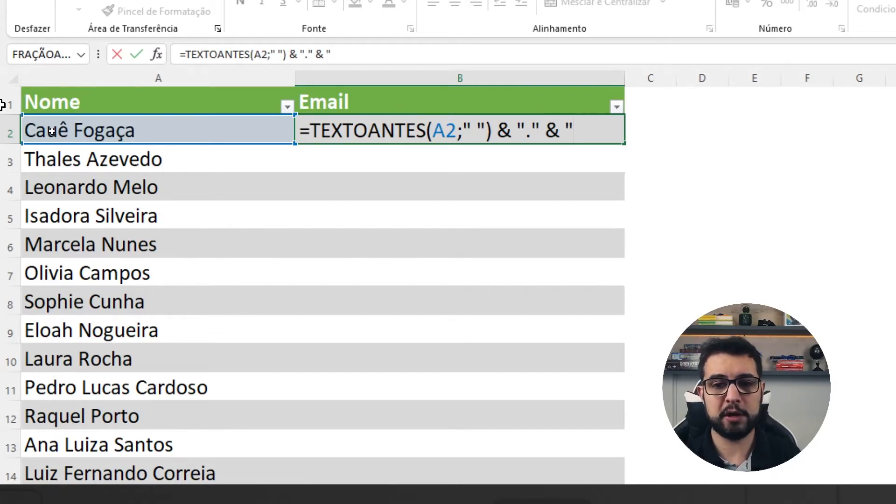
{"action": "key", "text": "BackSpace"}
{"action": "type", "text": "TEX"}
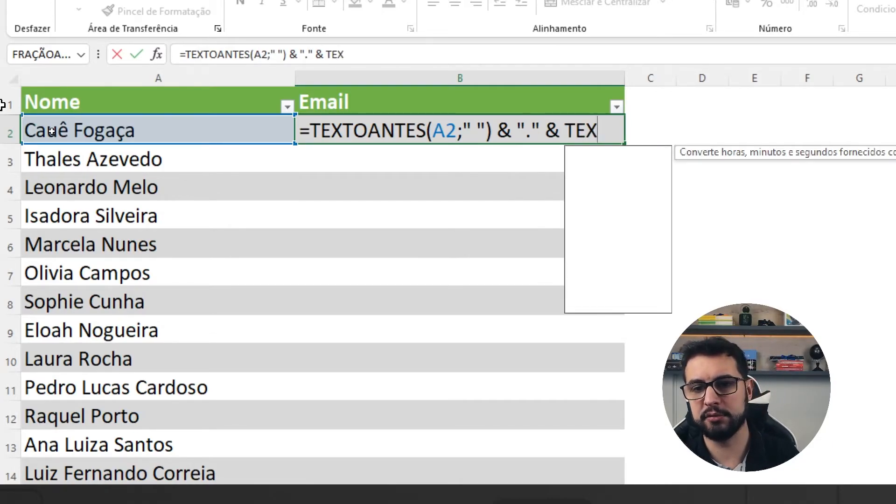
{"action": "type", "text": "TODEPOI"}
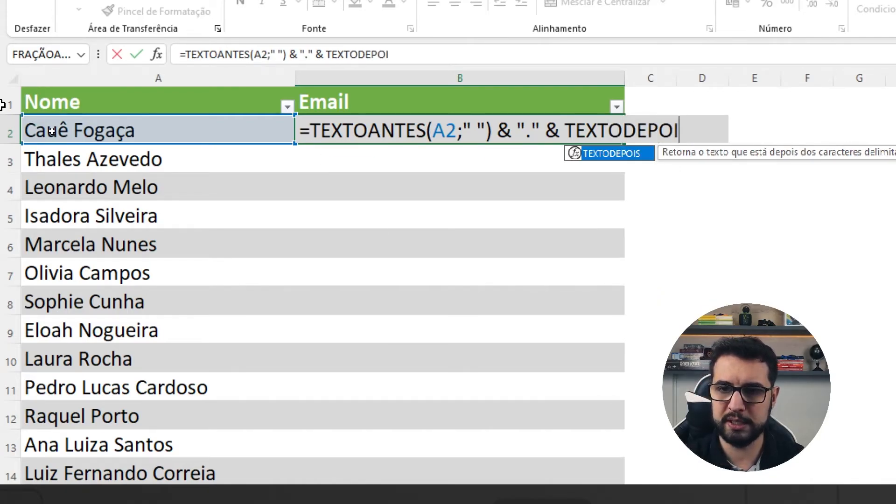
{"action": "type", "text": "S("}
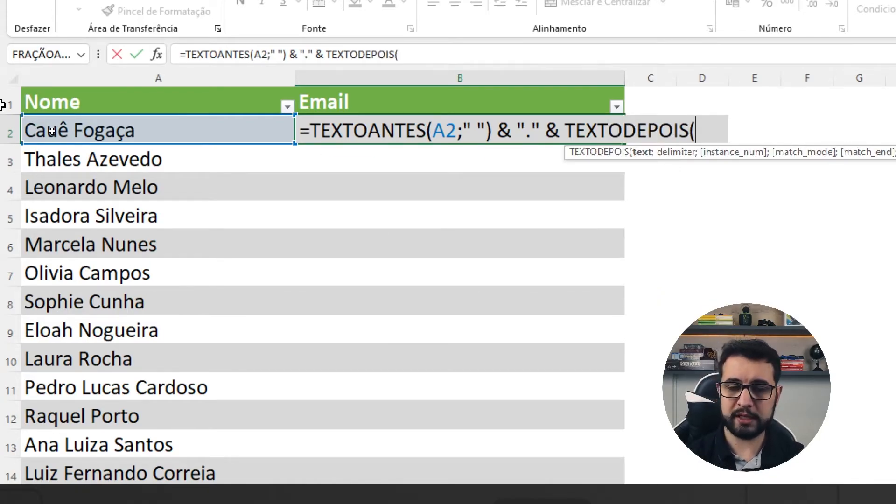
{"action": "type", "text": "A2"}
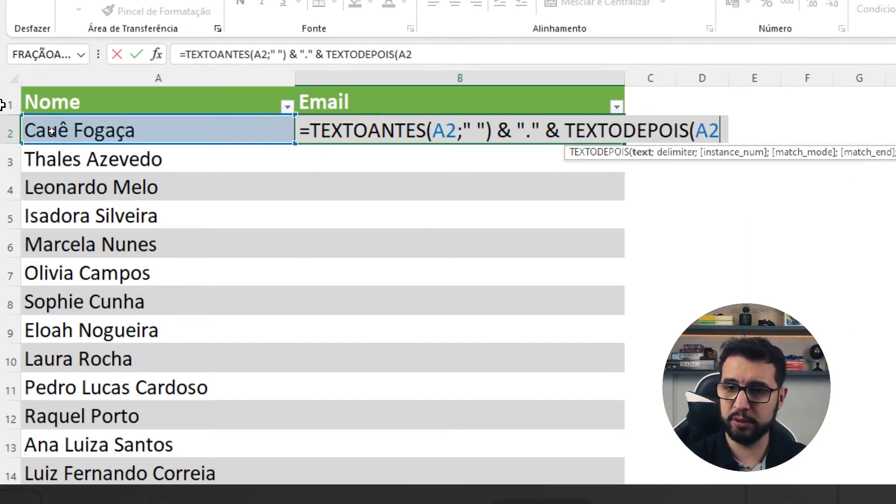
{"action": "type", "text": ";\""}
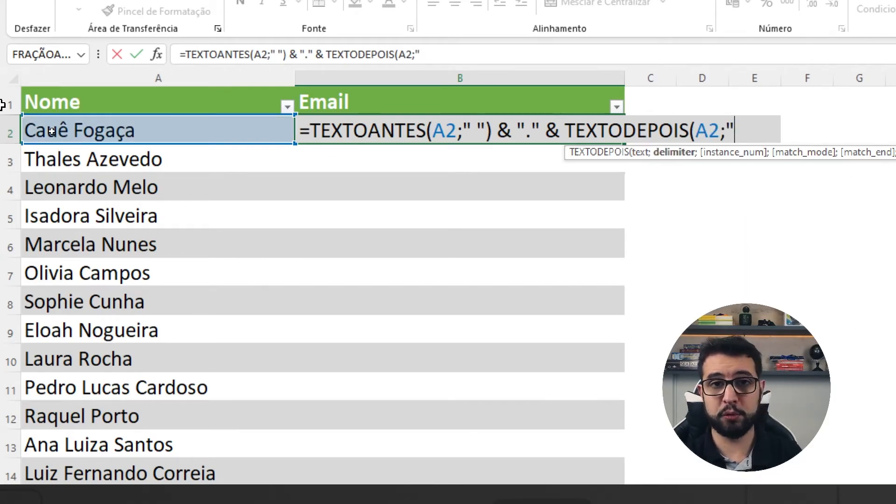
{"action": "type", "text": "  \""}
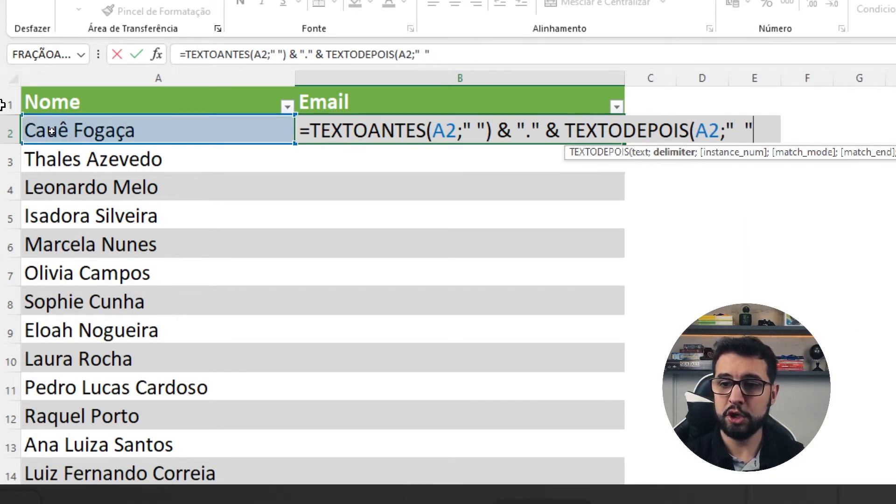
{"action": "type", "text": ";"}
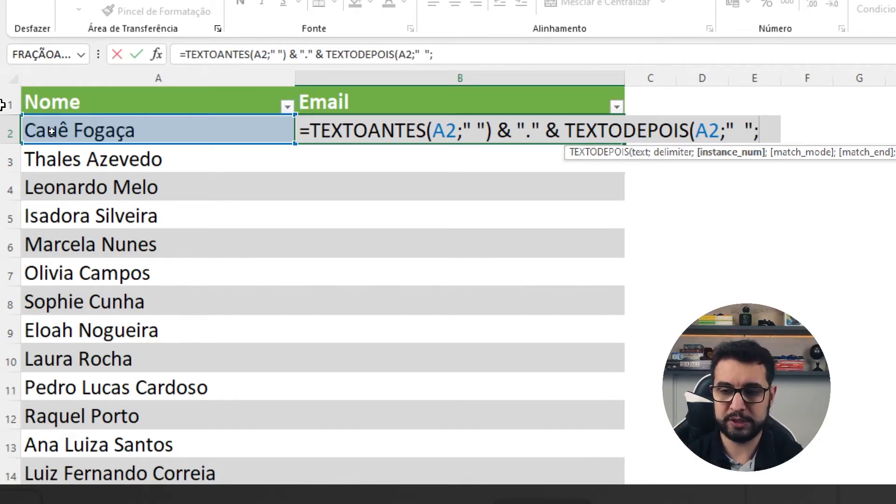
{"action": "type", "text": "-1"}
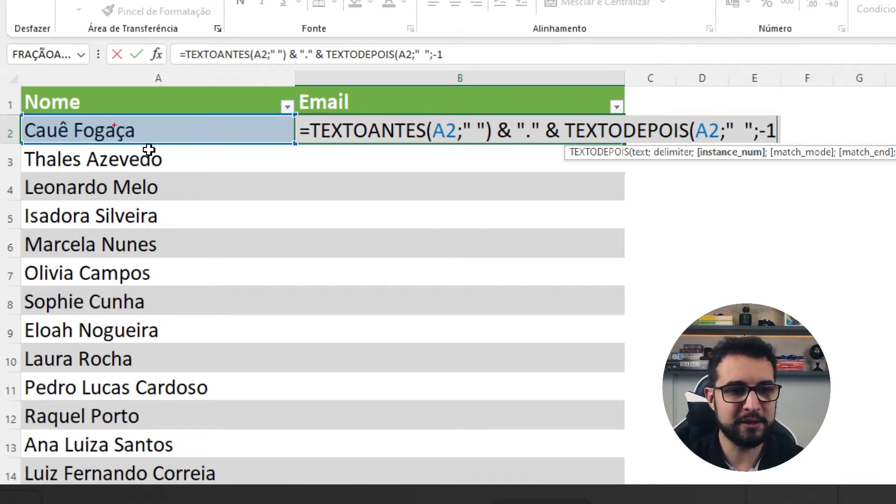
{"action": "mouse_move", "coordinate": [70, 120]}
{"action": "left_mouse_down"}
{"action": "mouse_move", "coordinate": [70, 148]}
{"action": "mouse_move", "coordinate": [80, 150]}
{"action": "left_mouse_up"}
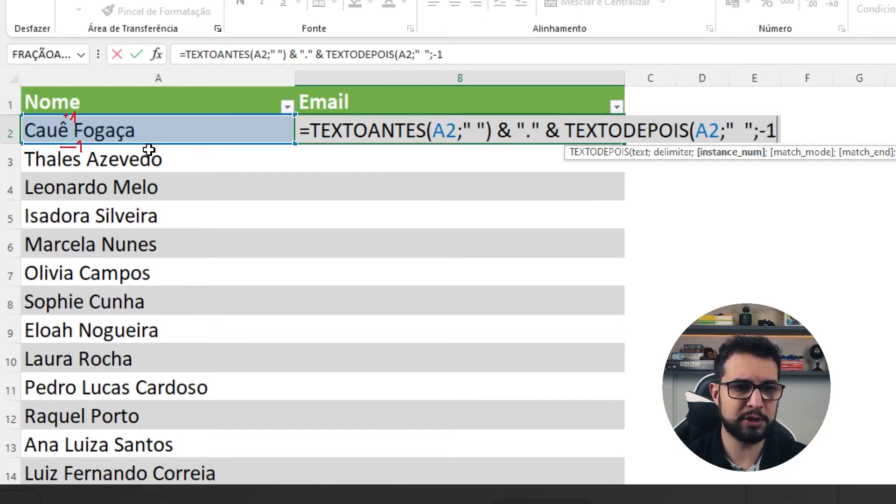
{"action": "left_click_drag", "start_coordinate": [51, 102], "coordinate": [66, 115]}
{"action": "left_click_drag", "start_coordinate": [60, 114], "coordinate": [65, 109]}
{"action": "left_click_drag", "start_coordinate": [88, 149], "coordinate": [104, 152]}
{"action": "left_click_drag", "start_coordinate": [69, 120], "coordinate": [143, 142]}
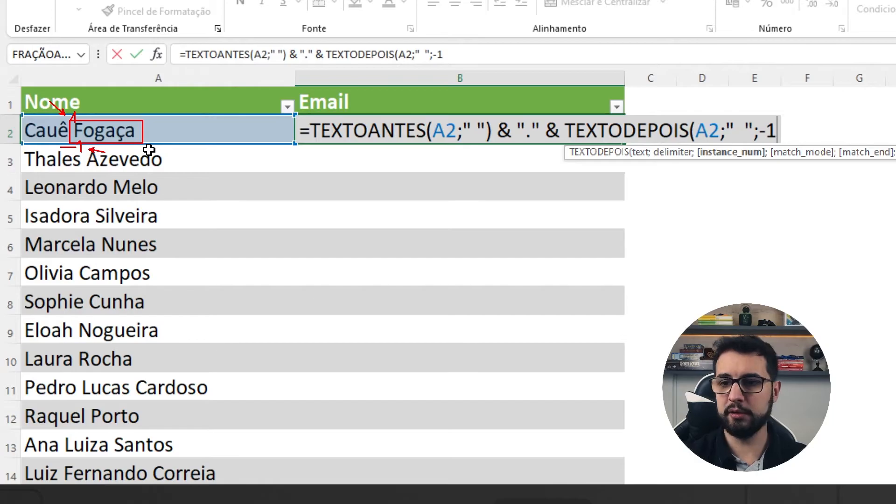
Step: Complete the formula in B2 and reduce the TEXTODEPOIS delimiter to a single space, giving TEXTODEPOIS(A2;" ";-1)
{"action": "type", "text": ")"}
{"action": "key", "text": "Return"}
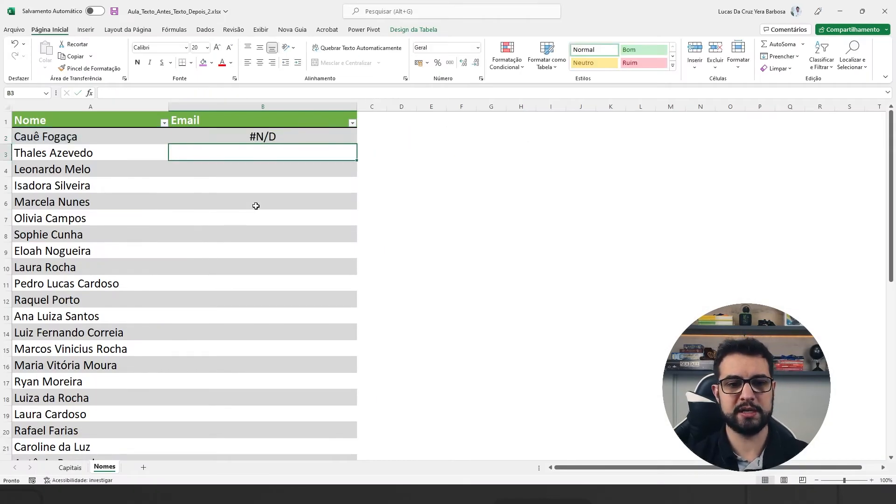
{"action": "key", "text": "Up"}
{"action": "key", "text": "F2"}
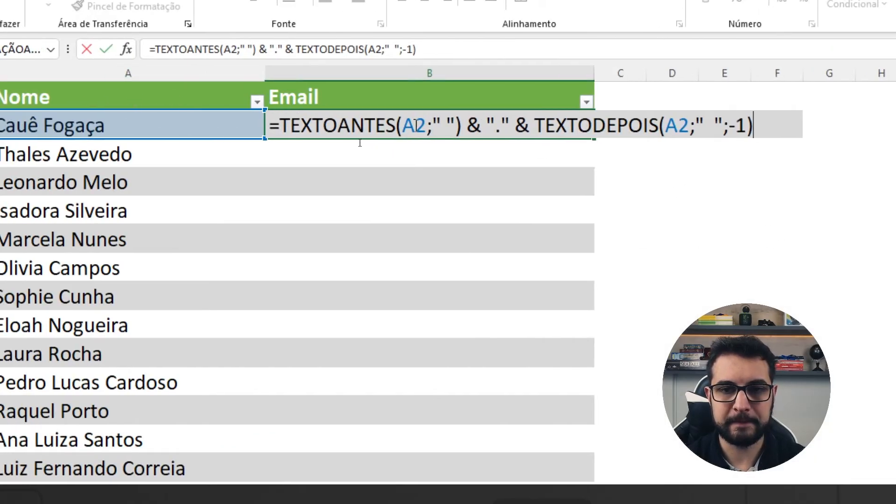
{"action": "key", "text": "Left"}
{"action": "key", "text": "Left"}
{"action": "key", "text": "Left"}
{"action": "key", "text": "Left"}
{"action": "key", "text": "Left"}
{"action": "key", "text": "BackSpace"}
{"action": "key", "text": "Return"}
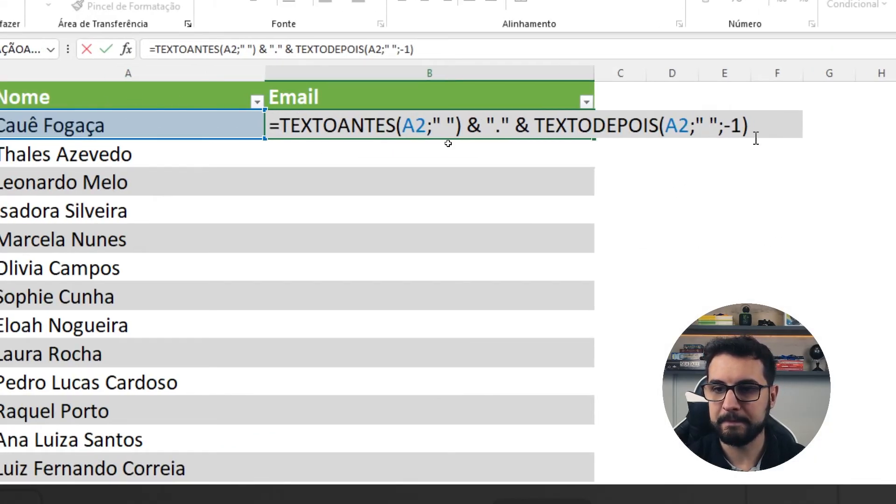
{"action": "key", "text": "Up"}
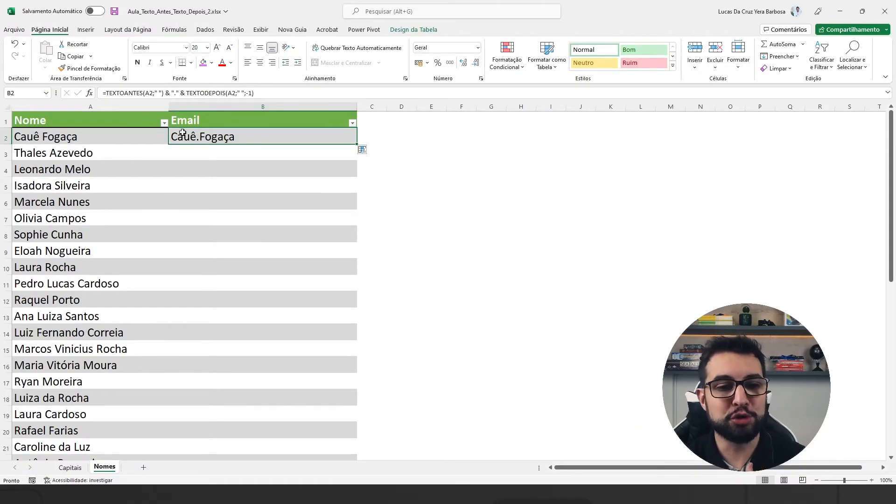
Step: Review the " " delimiter and the -1 instance argument of TEXTODEPOIS in the B2 formula
{"action": "key", "text": "F2"}
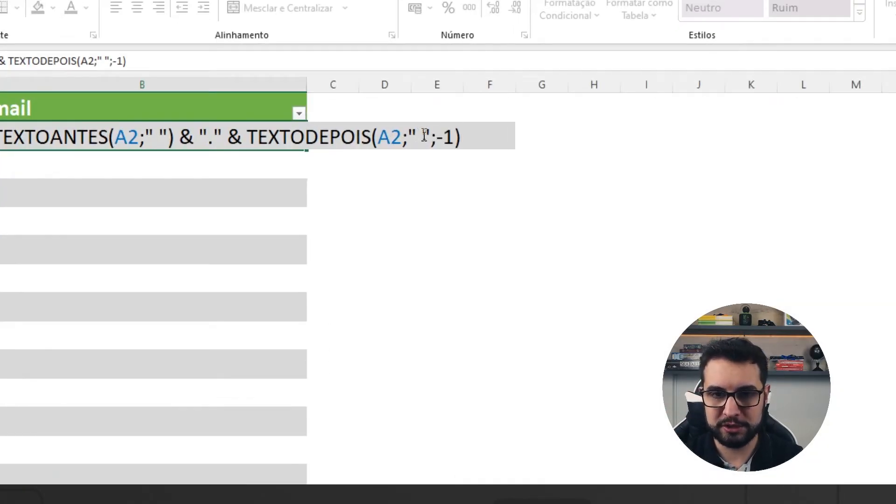
{"action": "left_click", "coordinate": [421, 136]}
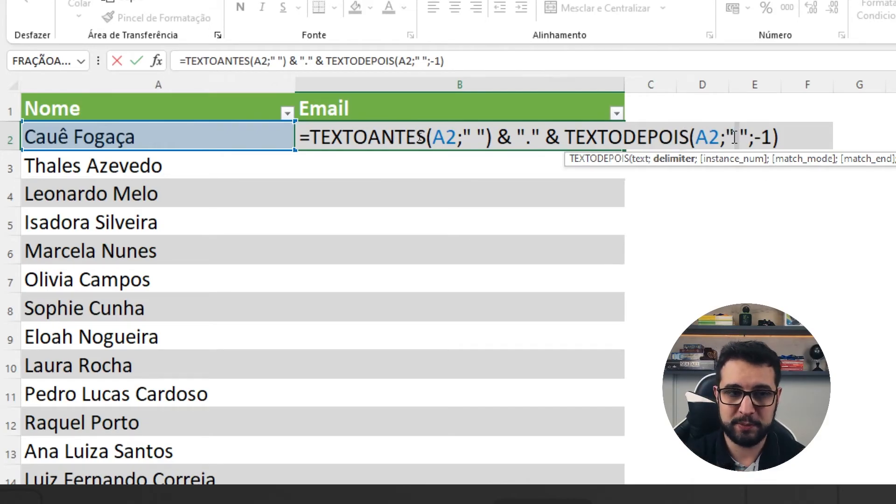
{"action": "left_click_drag", "start_coordinate": [743, 137], "coordinate": [735, 137]}
{"action": "left_click_drag", "start_coordinate": [729, 137], "coordinate": [772, 139]}
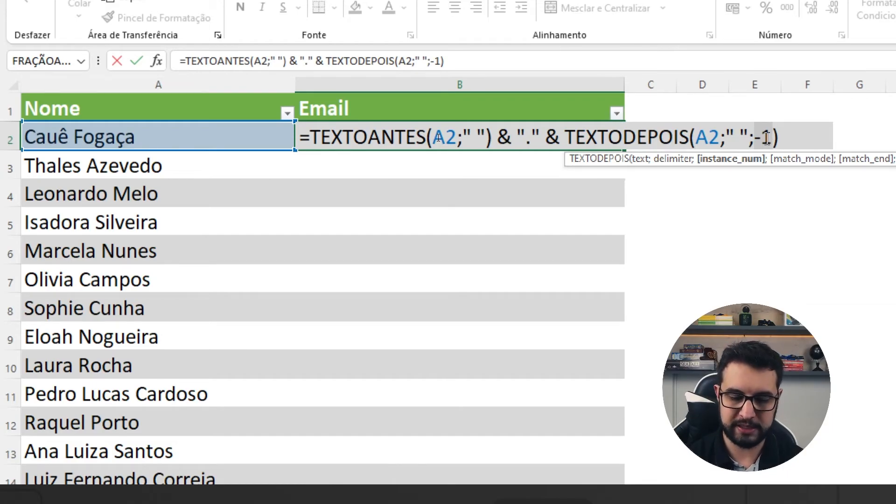
{"action": "key", "text": "Return"}
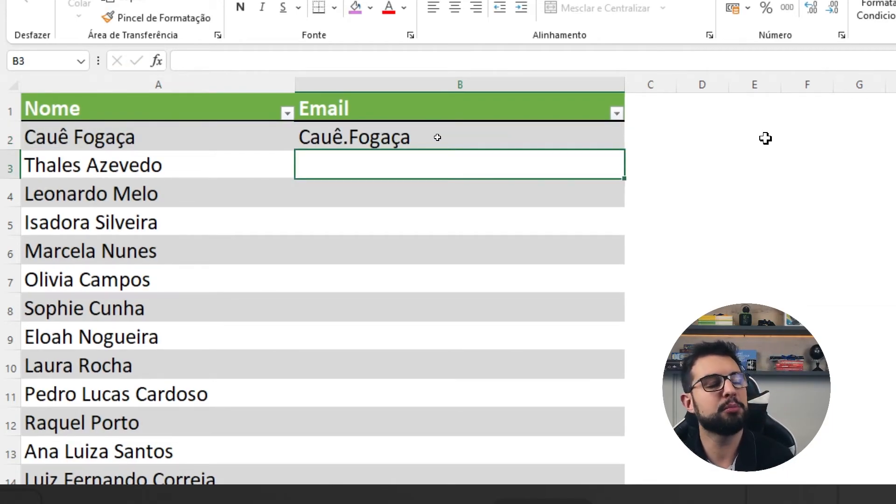
Step: Fill the formula in B2 down through the rest of the Email column
{"action": "left_click", "coordinate": [491, 141]}
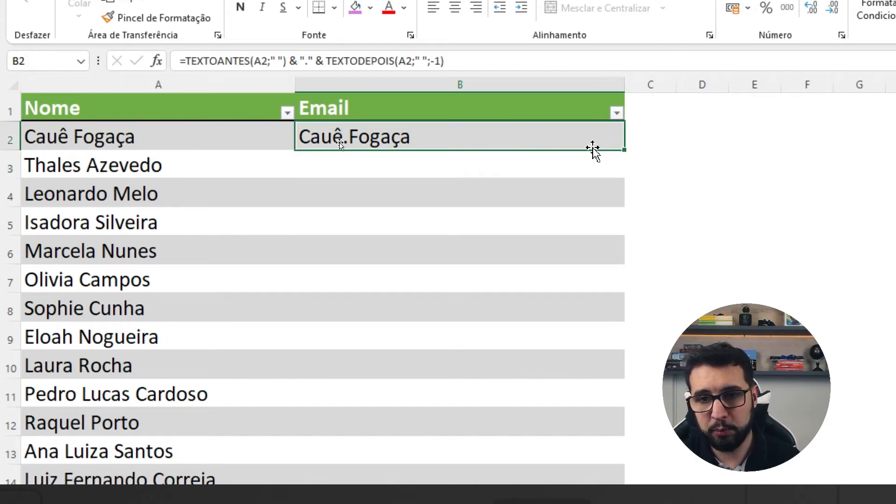
{"action": "double_click", "coordinate": [624, 151]}
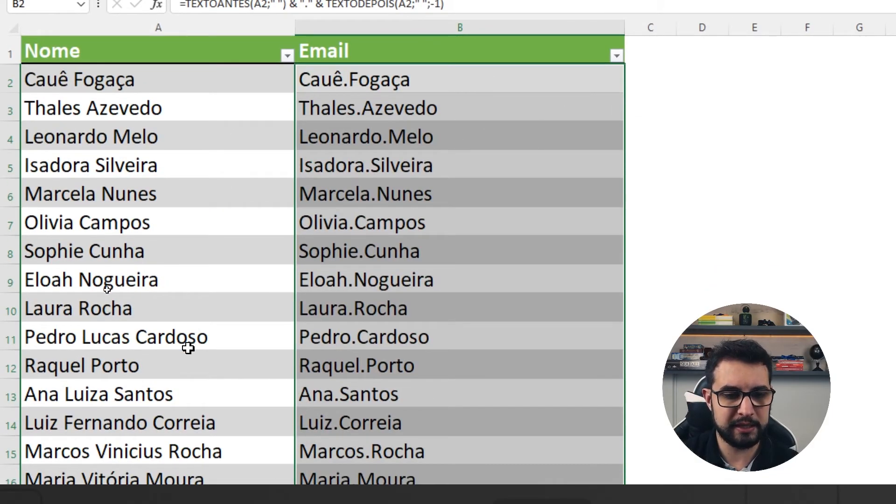
Step: Check the three-word name in A11 and the formula in B2, and open the Capitais sheet
{"action": "left_click", "coordinate": [187, 374]}
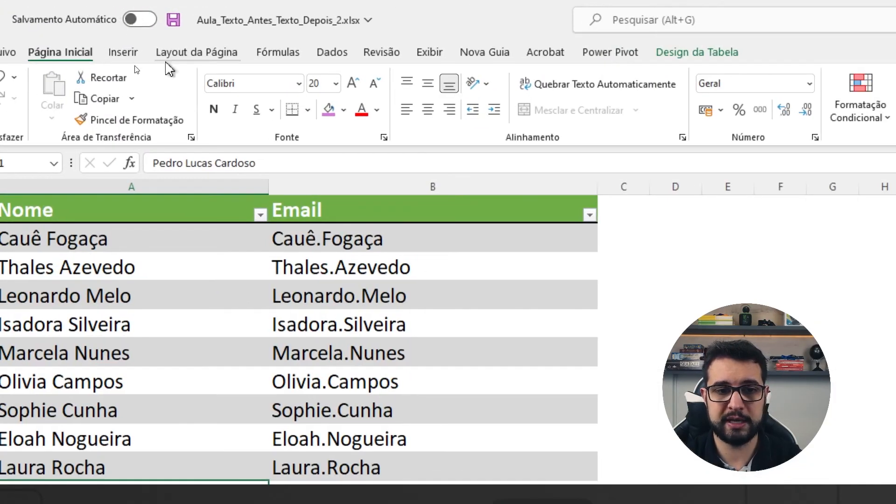
{"action": "left_click", "coordinate": [323, 236]}
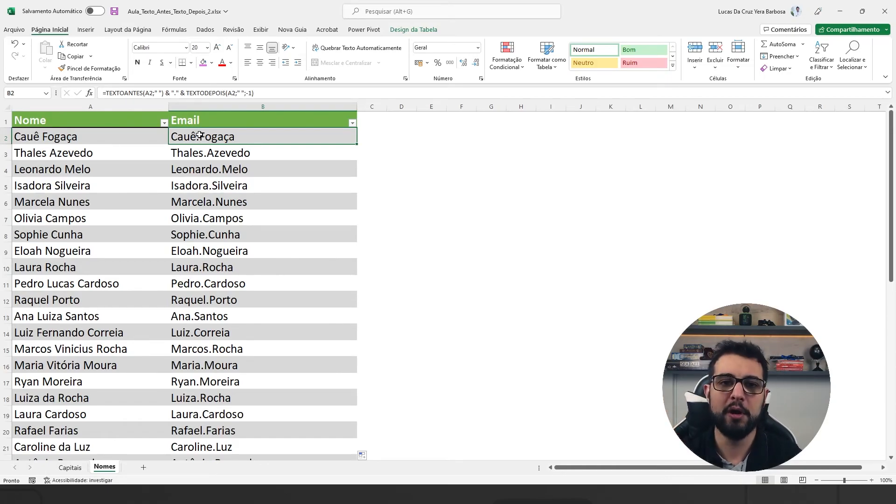
{"action": "left_click", "coordinate": [69, 469]}
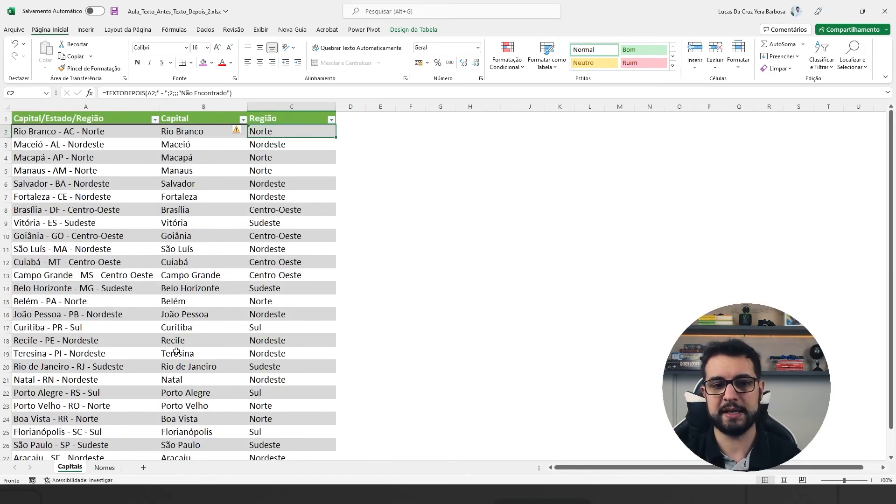